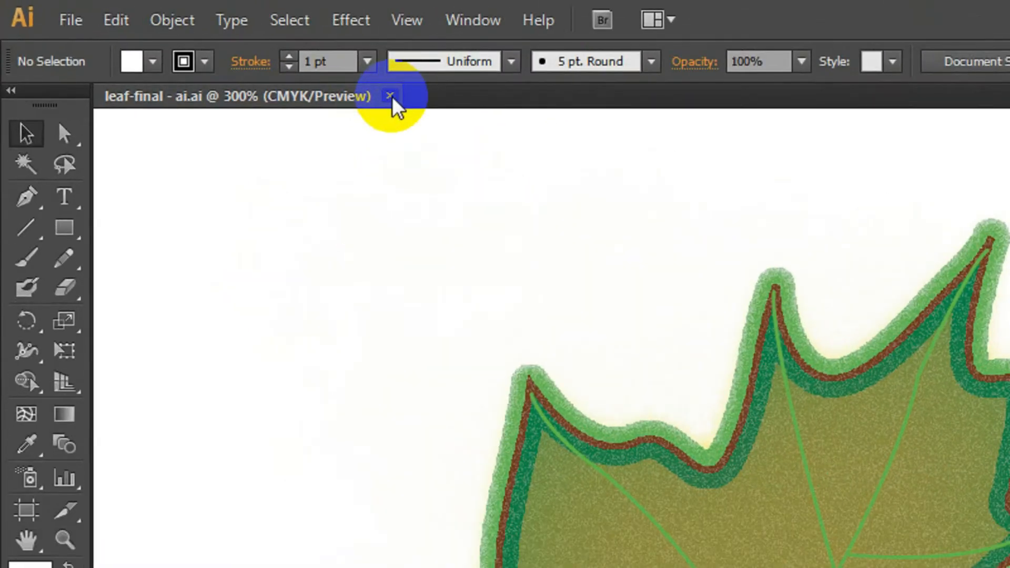
- Close the leaf-final document and open the "leaf - ai" file from the tutorial folder
{"action": "left_click", "coordinate": [391, 97]}
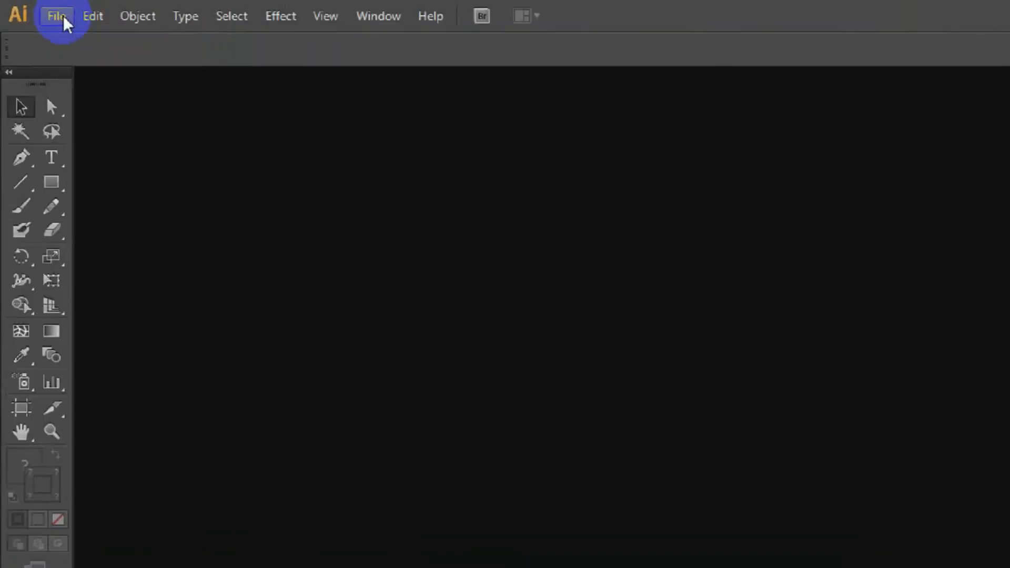
{"action": "left_click", "coordinate": [64, 15]}
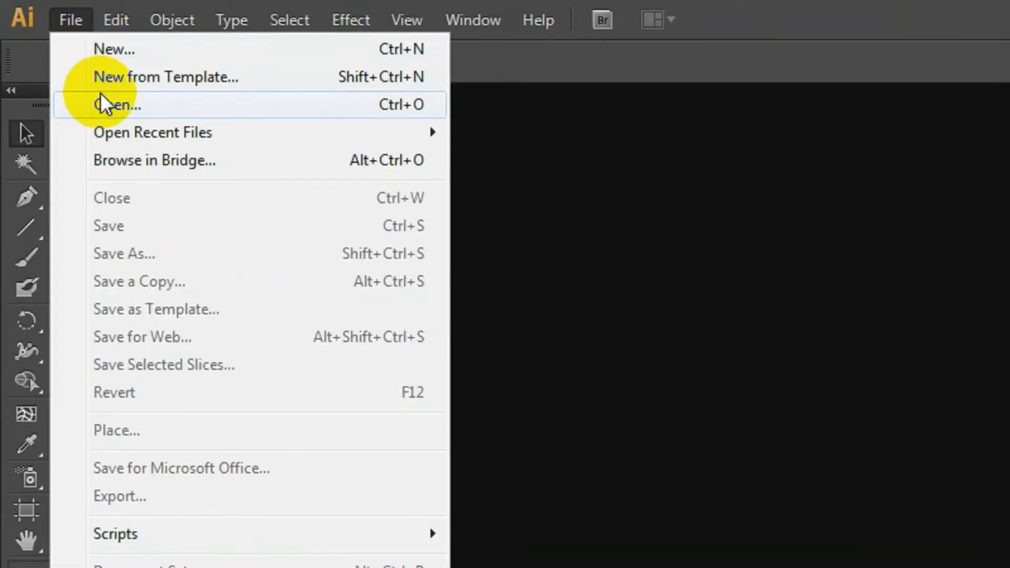
{"action": "left_click", "coordinate": [101, 94]}
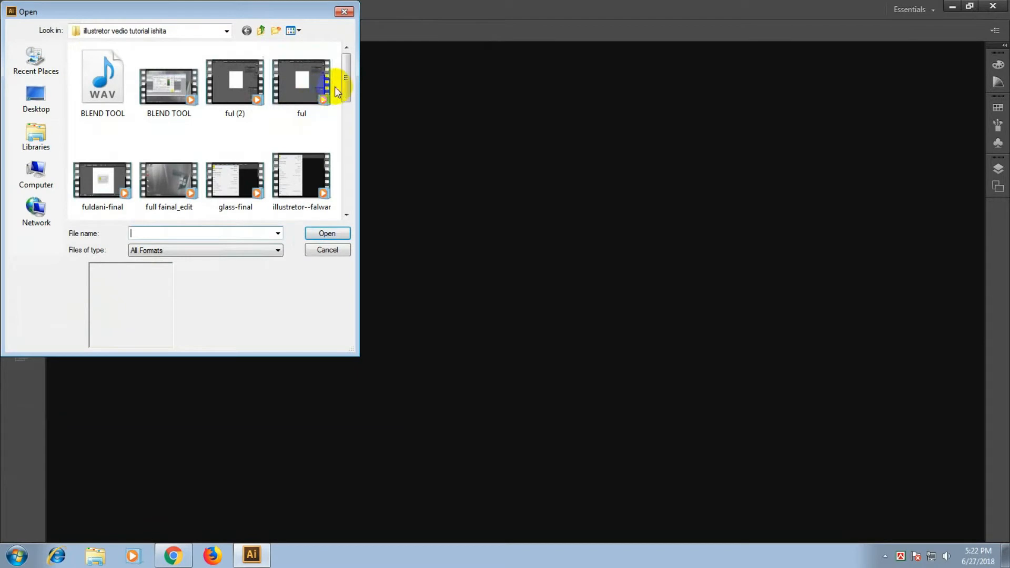
{"action": "scroll", "coordinate": [345, 90], "scroll_direction": "down", "scroll_amount": 3}
{"action": "left_click", "coordinate": [235, 156]}
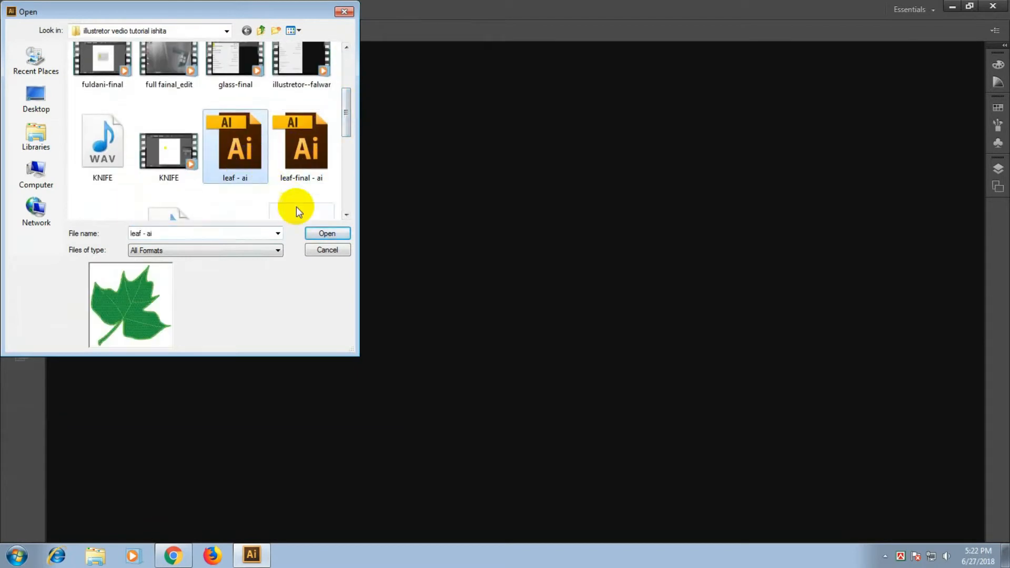
{"action": "left_click", "coordinate": [322, 233]}
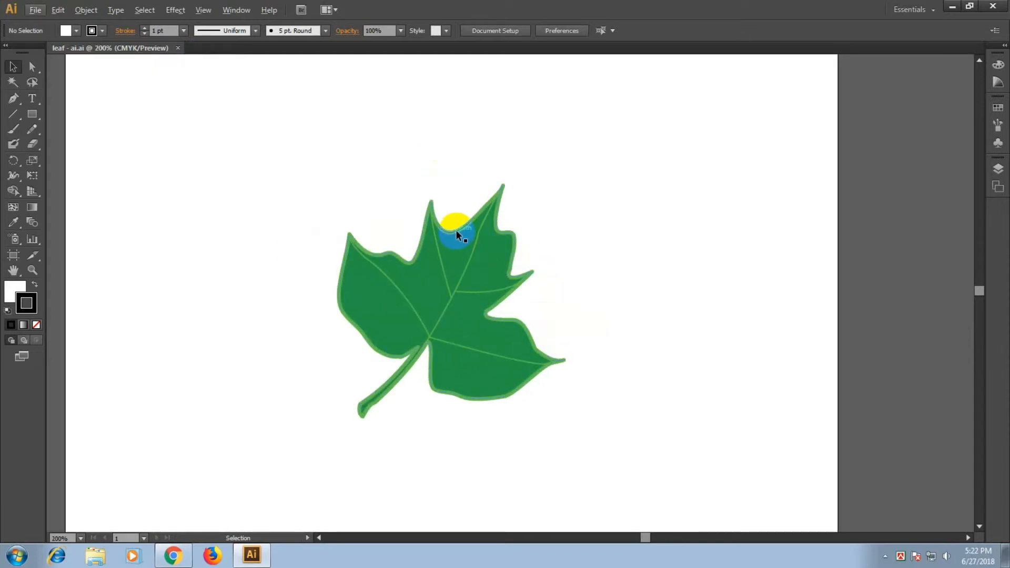
- Select the main leaf shape and check its fill and stroke colours
{"action": "left_click", "coordinate": [456, 230]}
{"action": "left_click", "coordinate": [15, 292]}
{"action": "left_click", "coordinate": [29, 313]}
{"action": "left_click", "coordinate": [15, 297]}
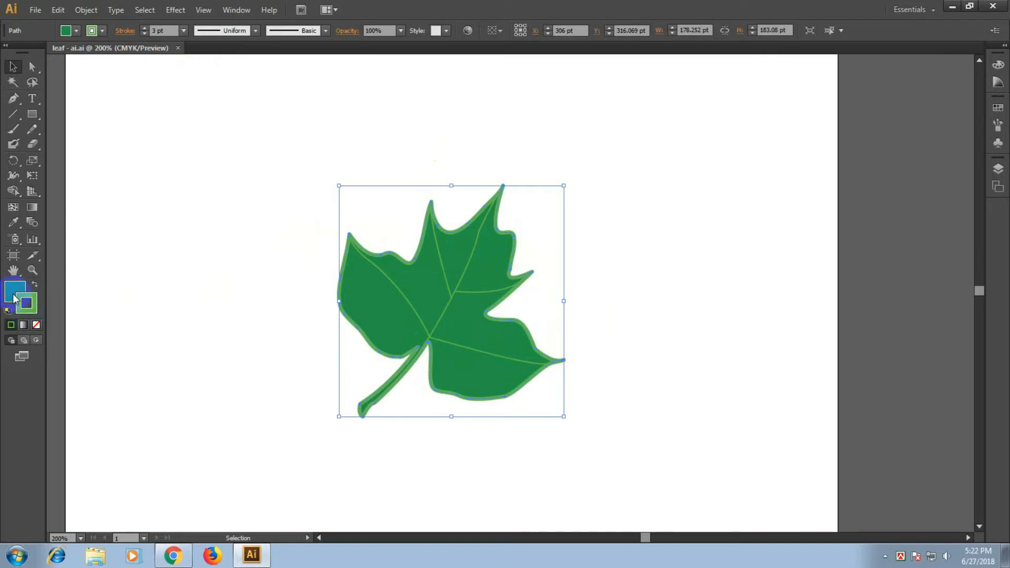
{"action": "left_click", "coordinate": [485, 312]}
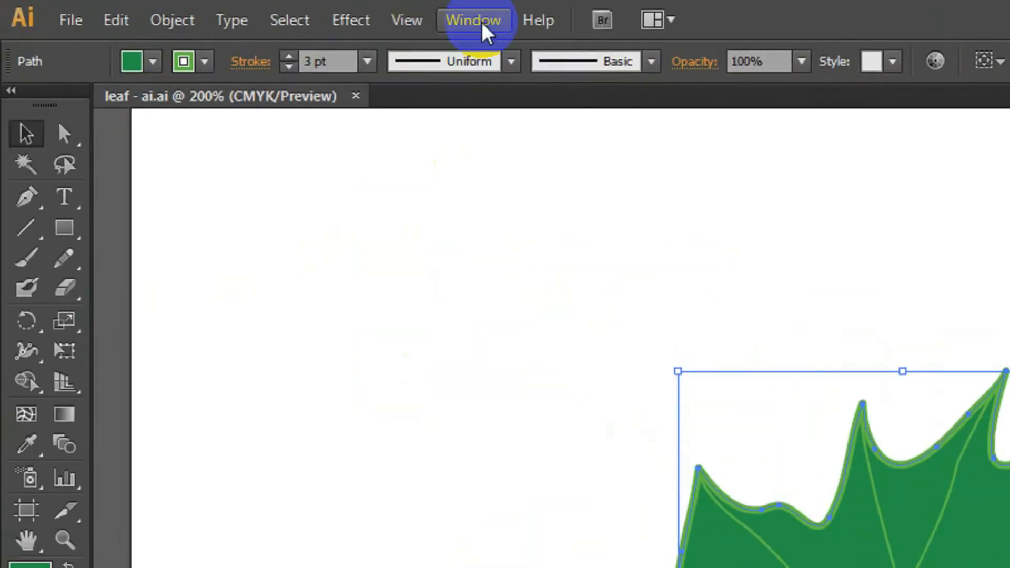
- Display the leaf's appearance attributes and set its stroke weight to 10 pt
{"action": "left_click", "coordinate": [241, 12]}
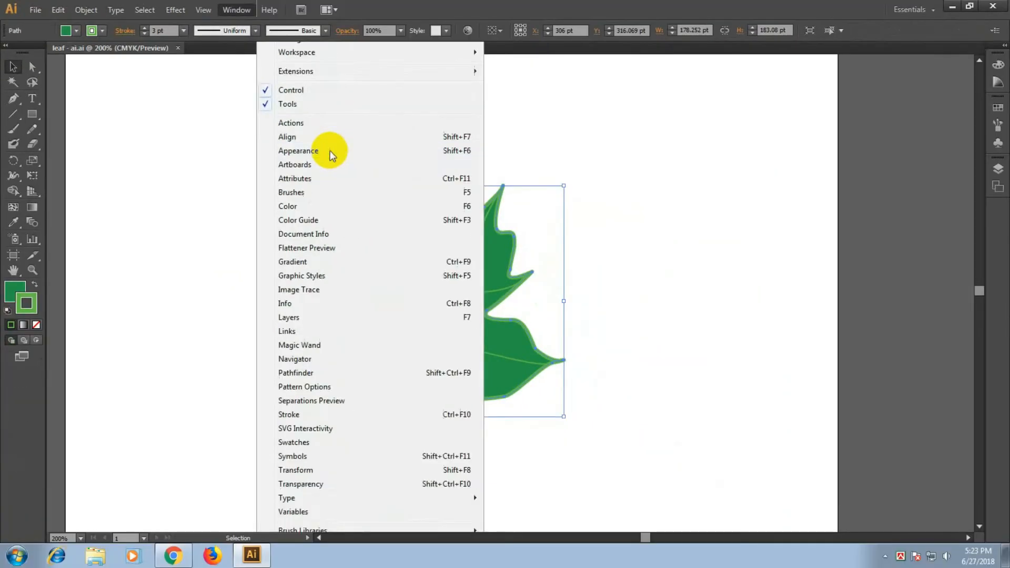
{"action": "left_click", "coordinate": [664, 304]}
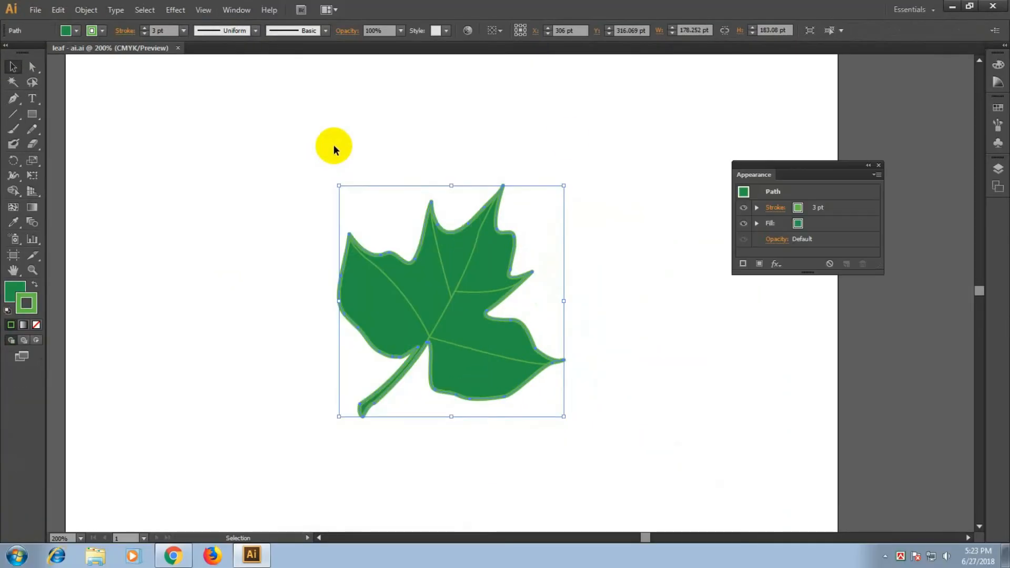
{"action": "left_click", "coordinate": [816, 209]}
{"action": "left_click", "coordinate": [836, 211]}
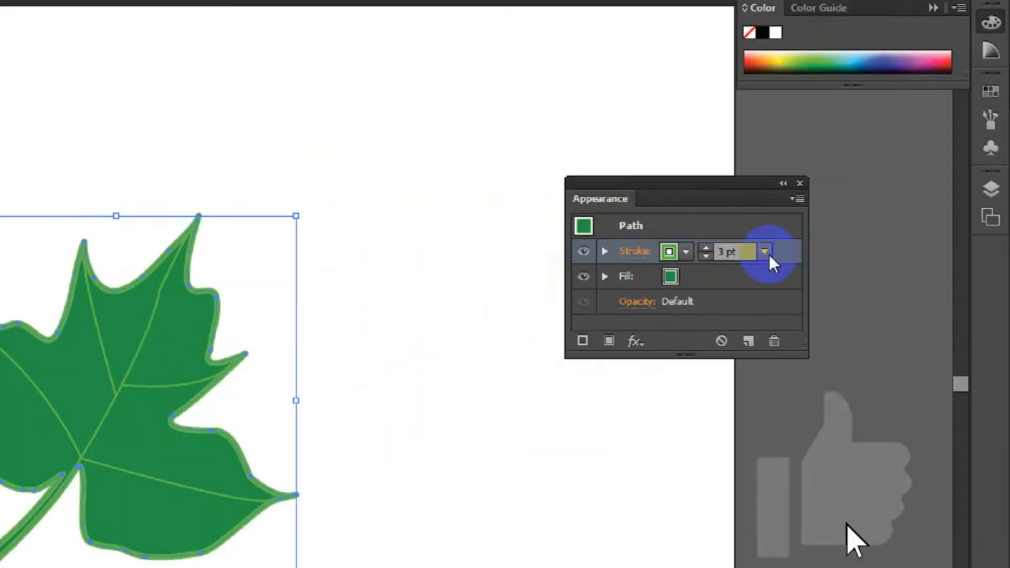
{"action": "left_click", "coordinate": [766, 253]}
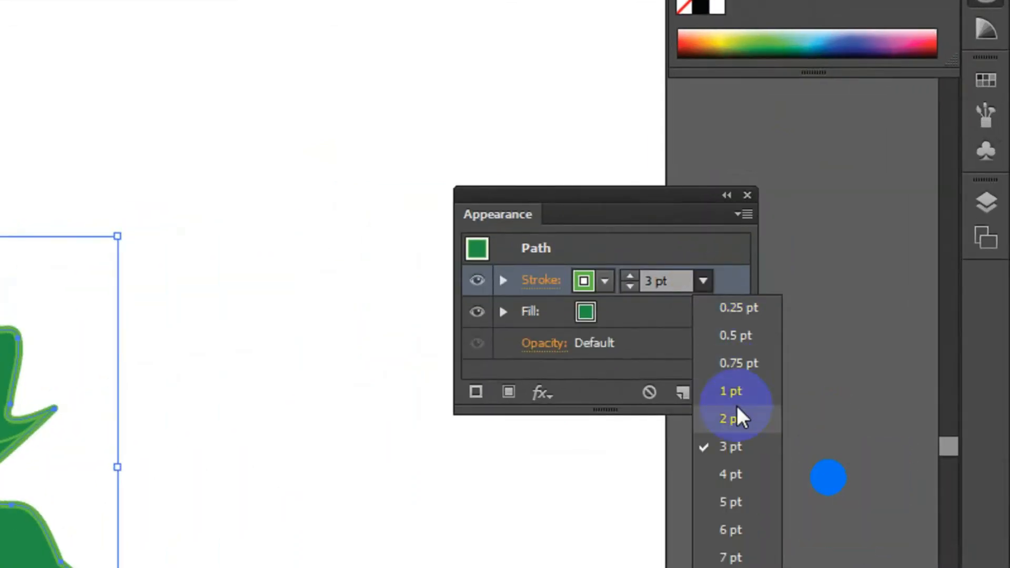
{"action": "left_click", "coordinate": [726, 531]}
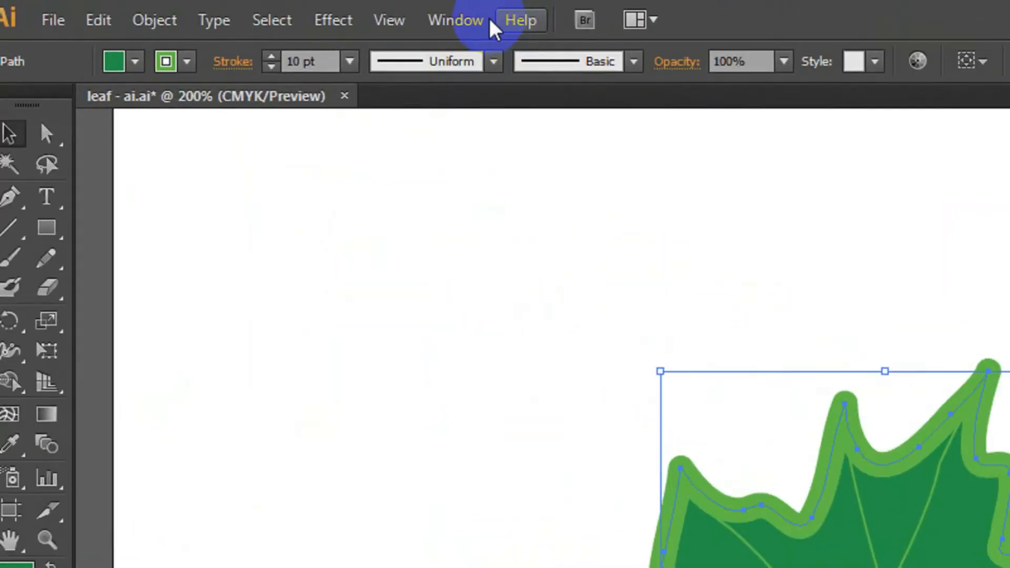
- Display the transparency settings and set the leaf stroke's blending mode to Multiply
{"action": "left_click", "coordinate": [247, 9]}
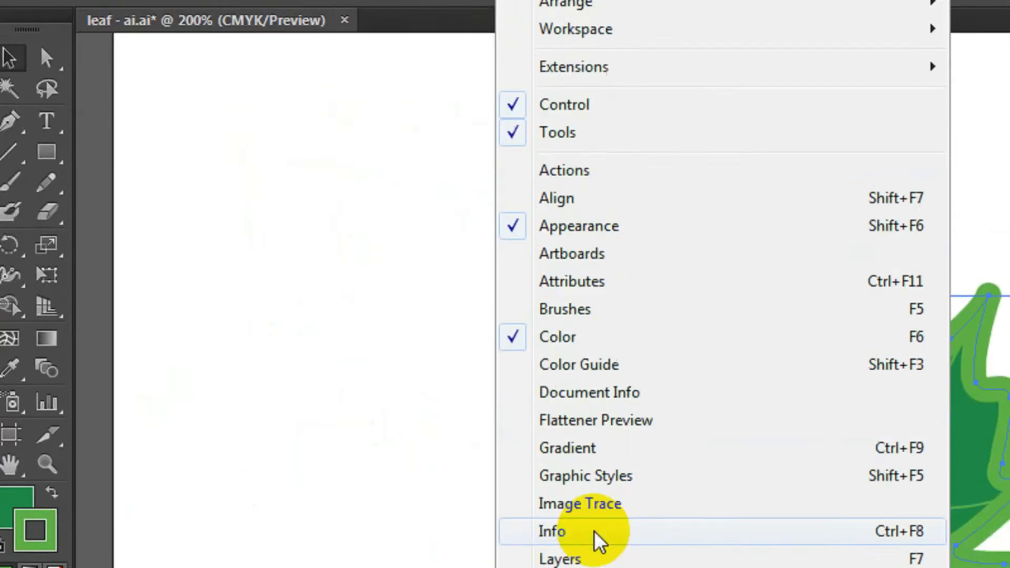
{"action": "left_click", "coordinate": [553, 428]}
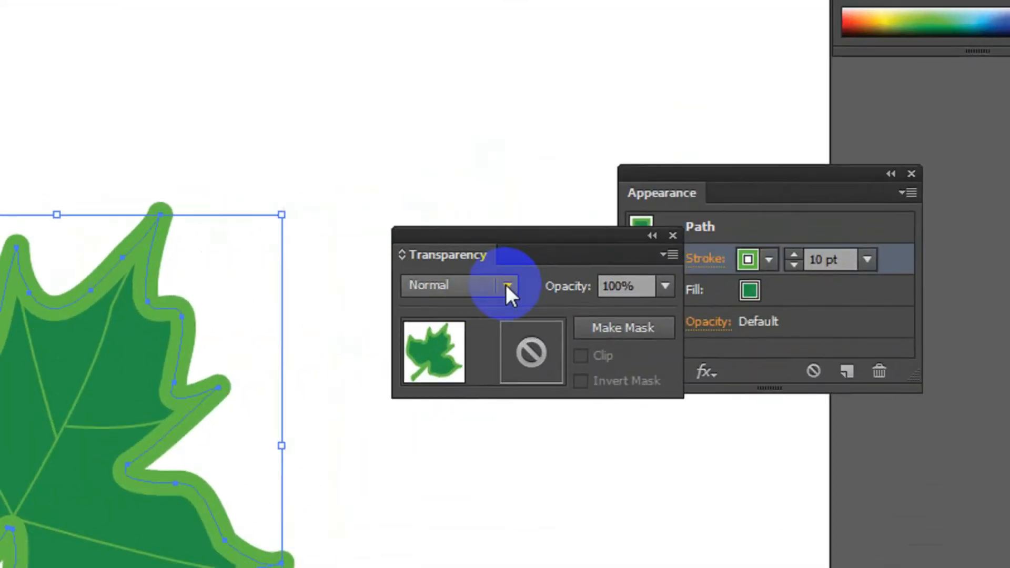
{"action": "left_click", "coordinate": [664, 222]}
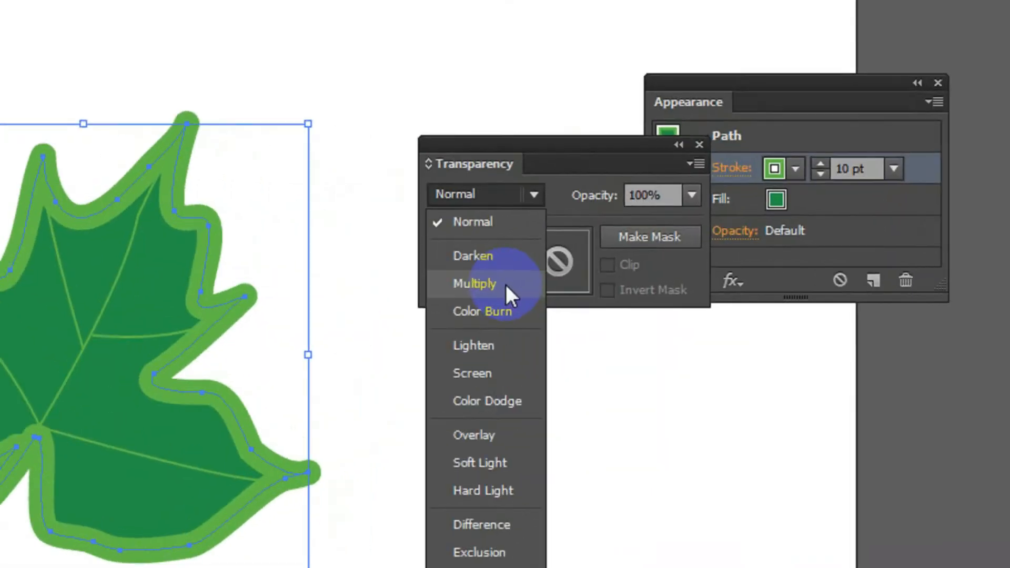
{"action": "left_click", "coordinate": [661, 266]}
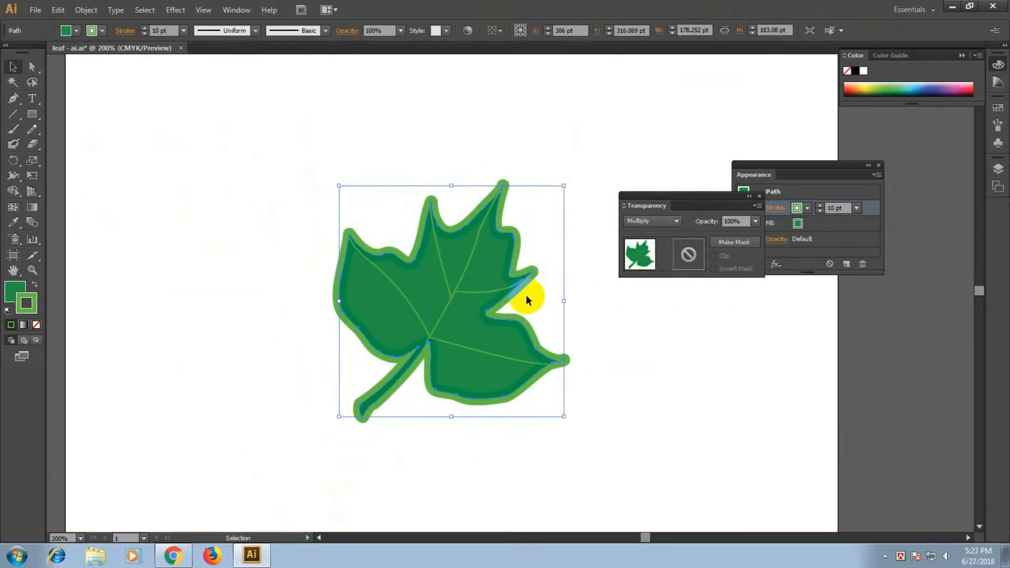
- Examine up close how the Multiply stroke blends with the fill along the leaf's edge
{"action": "left_click", "coordinate": [33, 270]}
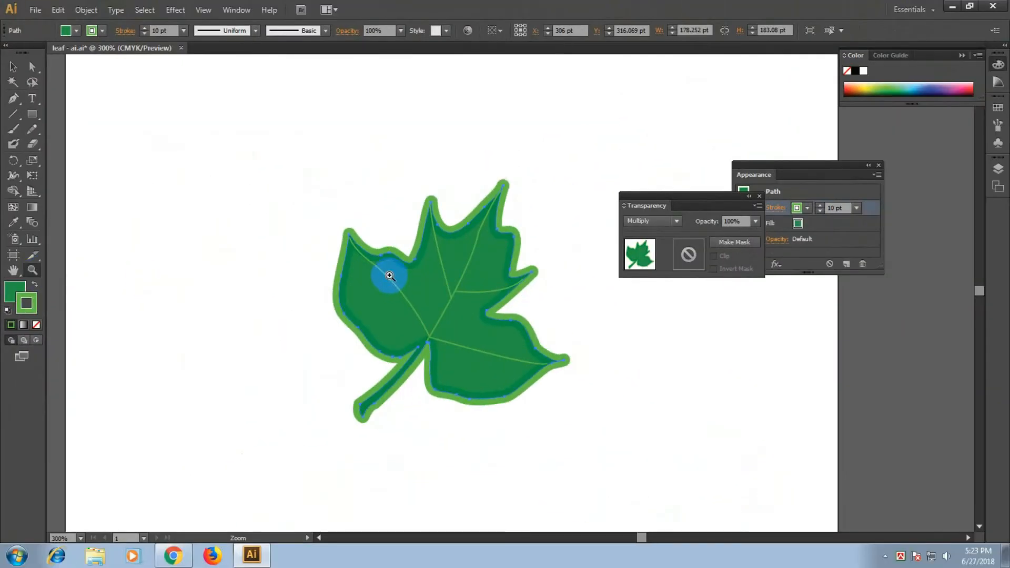
{"action": "left_click", "coordinate": [417, 281]}
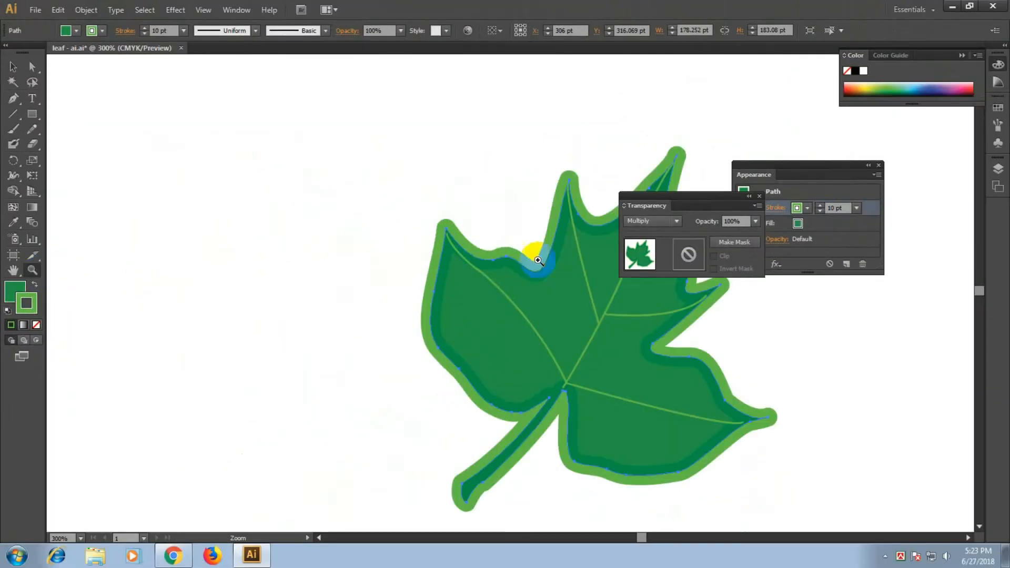
{"action": "left_click", "coordinate": [522, 278]}
{"action": "left_click", "coordinate": [543, 277]}
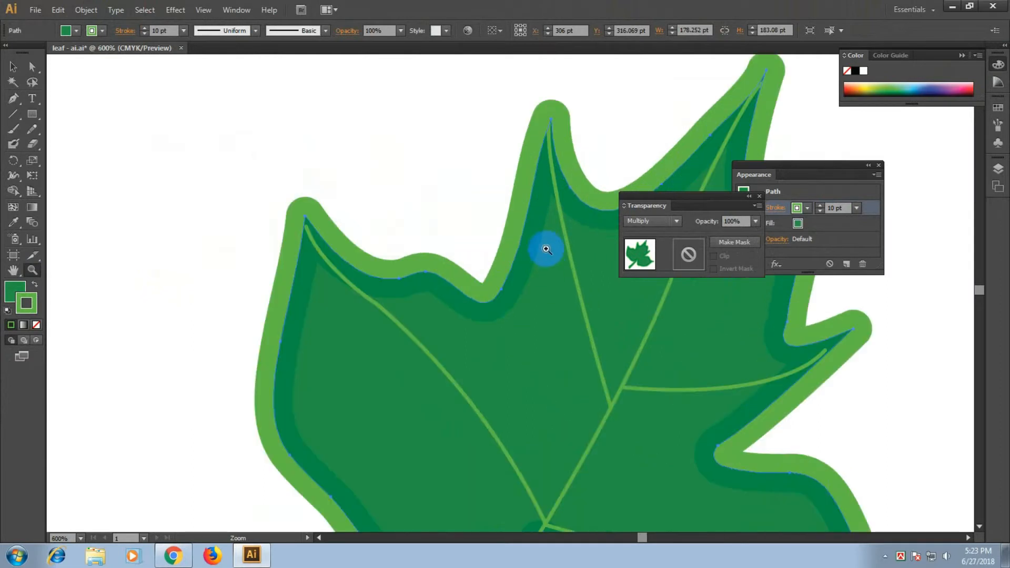
{"action": "left_click", "coordinate": [533, 206]}
{"action": "left_click_drag", "start_coordinate": [566, 239], "coordinate": [434, 202]}
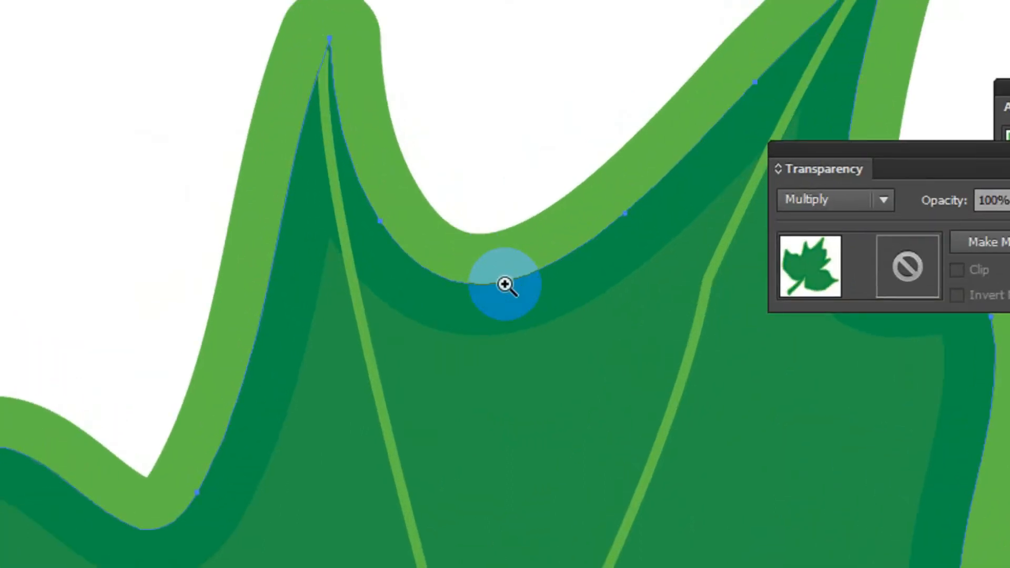
{"action": "left_click", "coordinate": [505, 285], "text": "alt"}
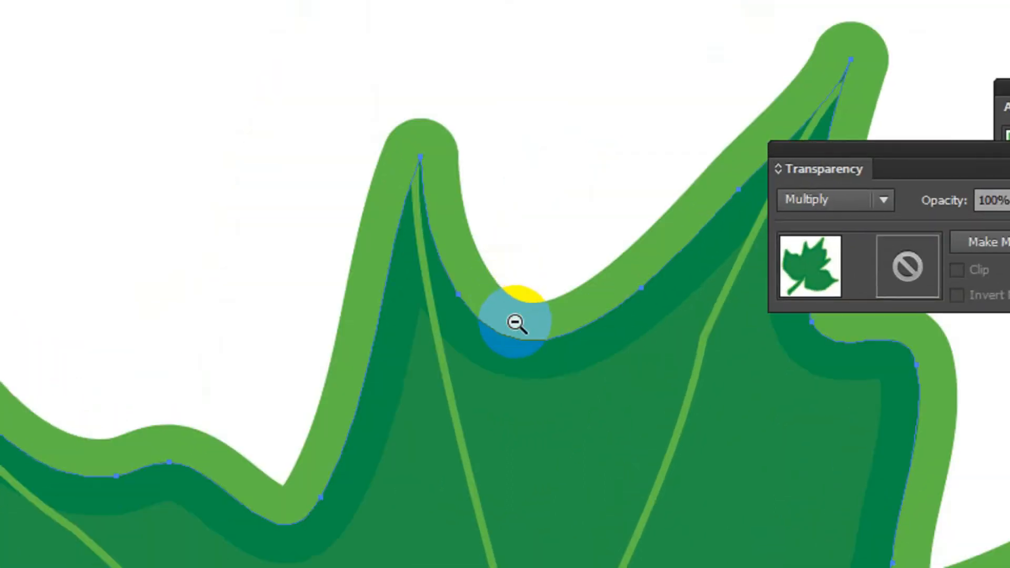
{"action": "left_click", "coordinate": [514, 322], "text": "alt"}
{"action": "left_click", "coordinate": [514, 368], "text": "alt"}
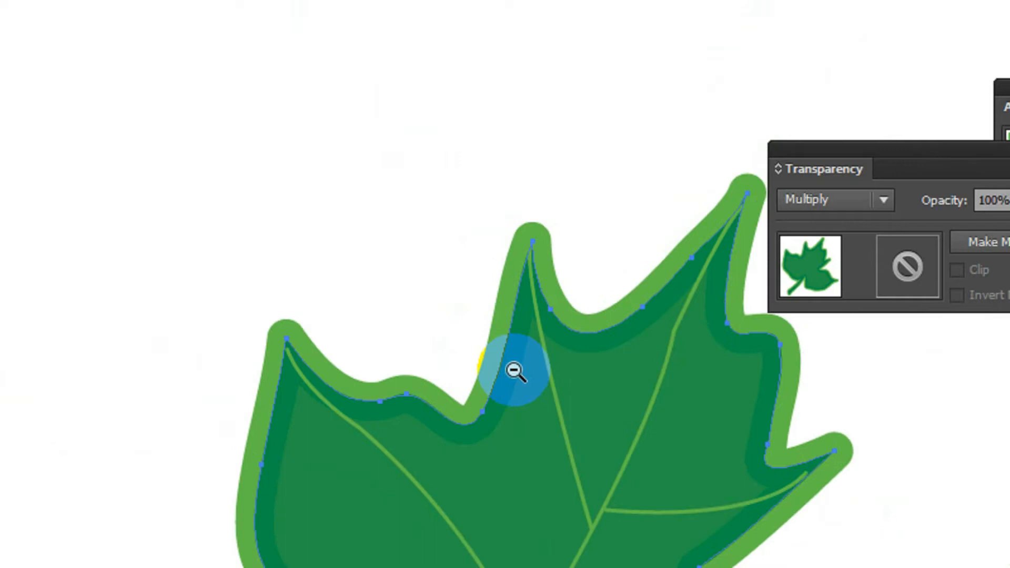
{"action": "left_click", "coordinate": [514, 371], "text": "alt"}
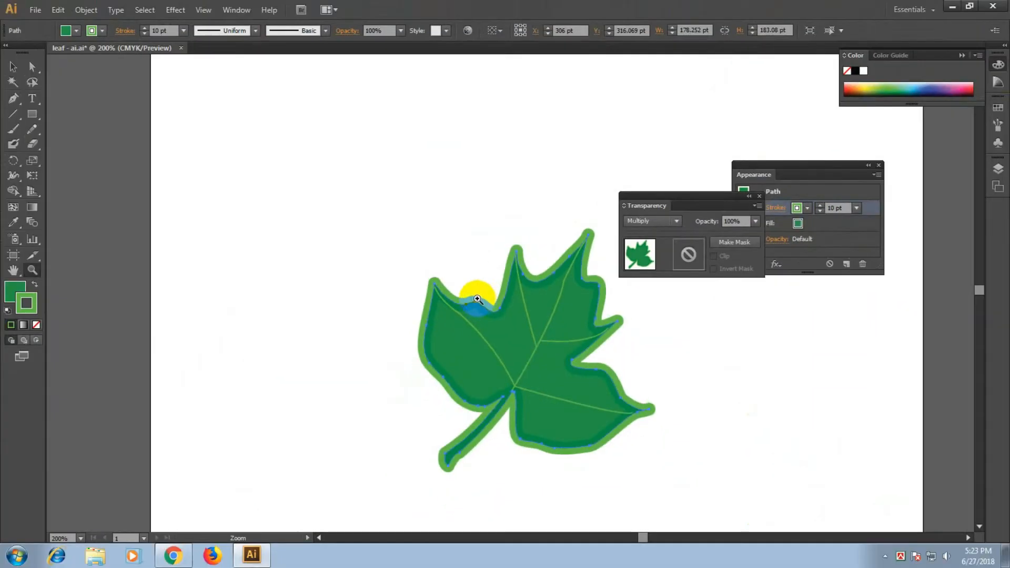
{"action": "left_click_drag", "start_coordinate": [591, 360], "coordinate": [506, 321]}
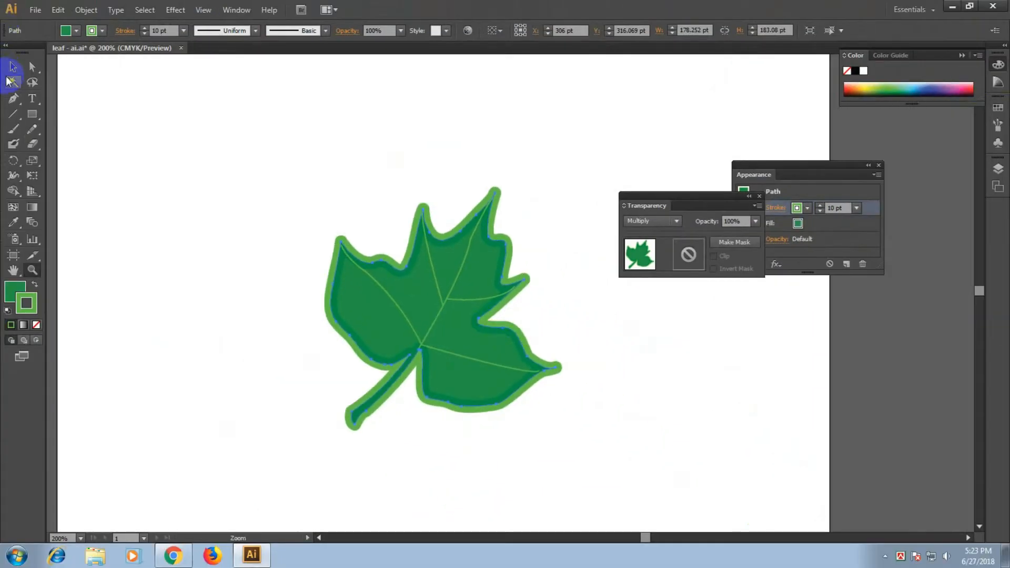
{"action": "left_click", "coordinate": [12, 69]}
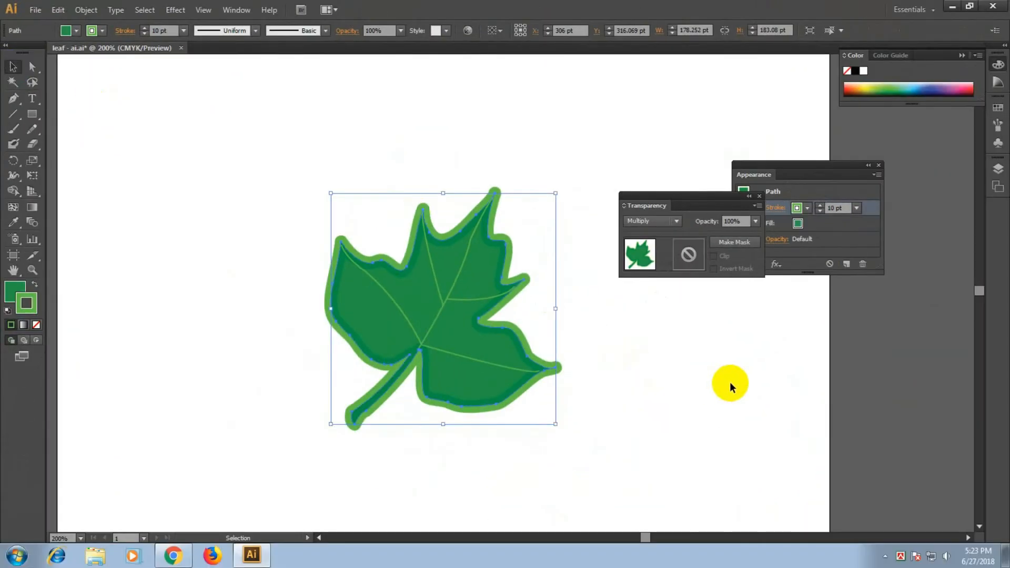
- Move the leaf's fill above its stroke in the appearance stacking order
{"action": "left_click", "coordinate": [770, 174]}
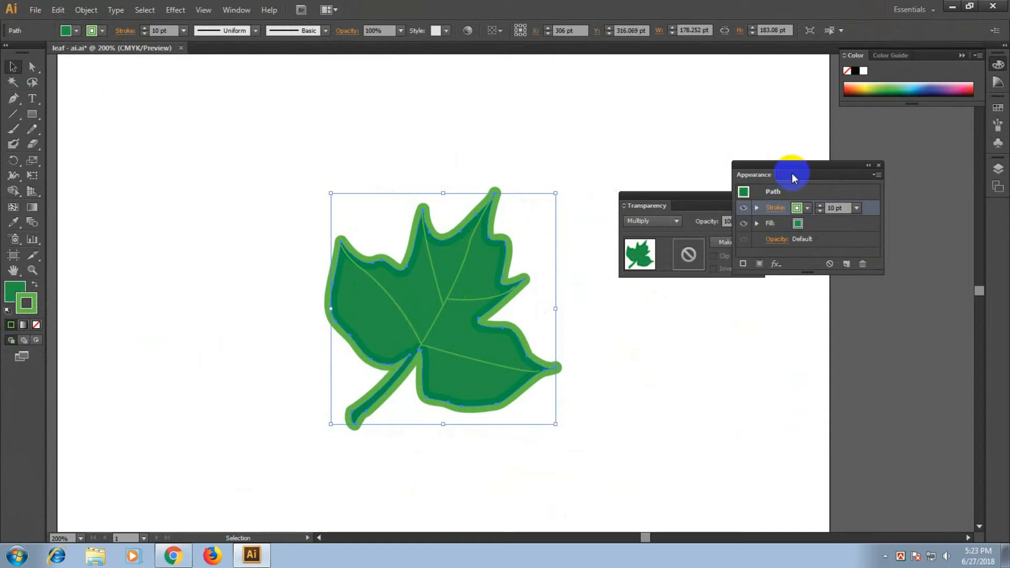
{"action": "left_click", "coordinate": [837, 225]}
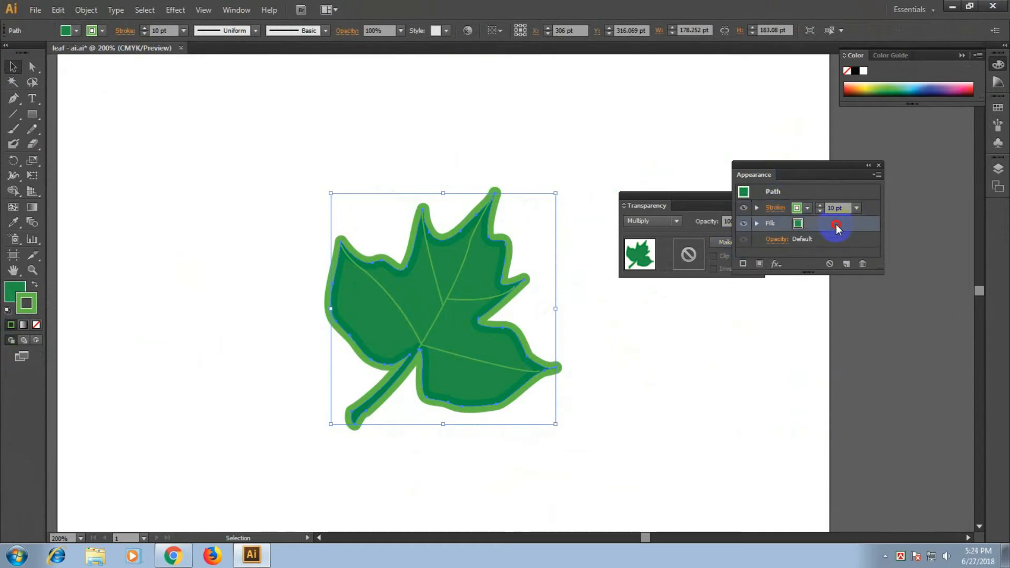
{"action": "left_click_drag", "start_coordinate": [836, 226], "coordinate": [833, 209]}
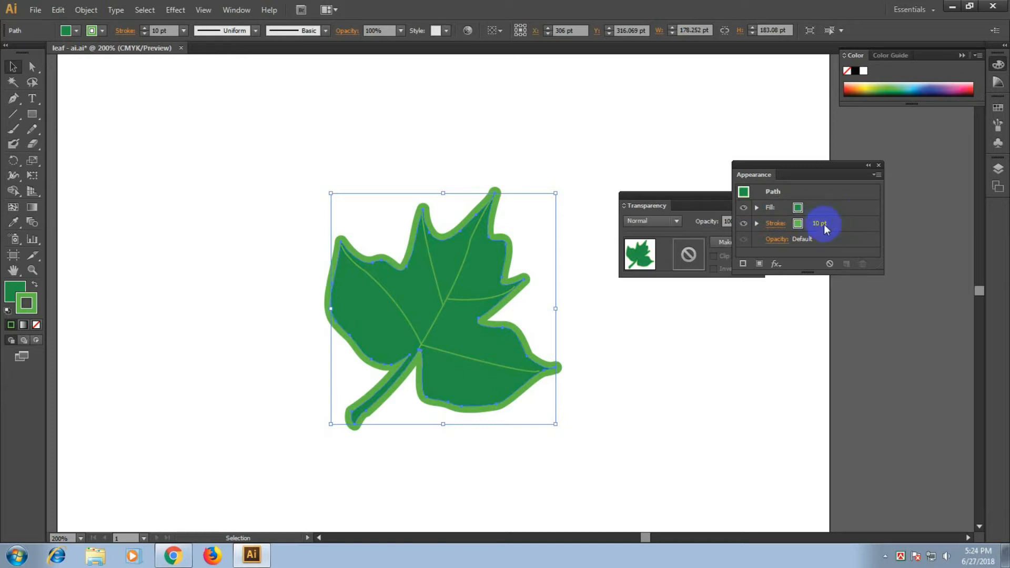
- Inspect up close how the leaf's edge looks with the fill stacked above the stroke
{"action": "key", "text": "alt"}
{"action": "left_click", "coordinate": [30, 274]}
{"action": "left_click", "coordinate": [513, 340]}
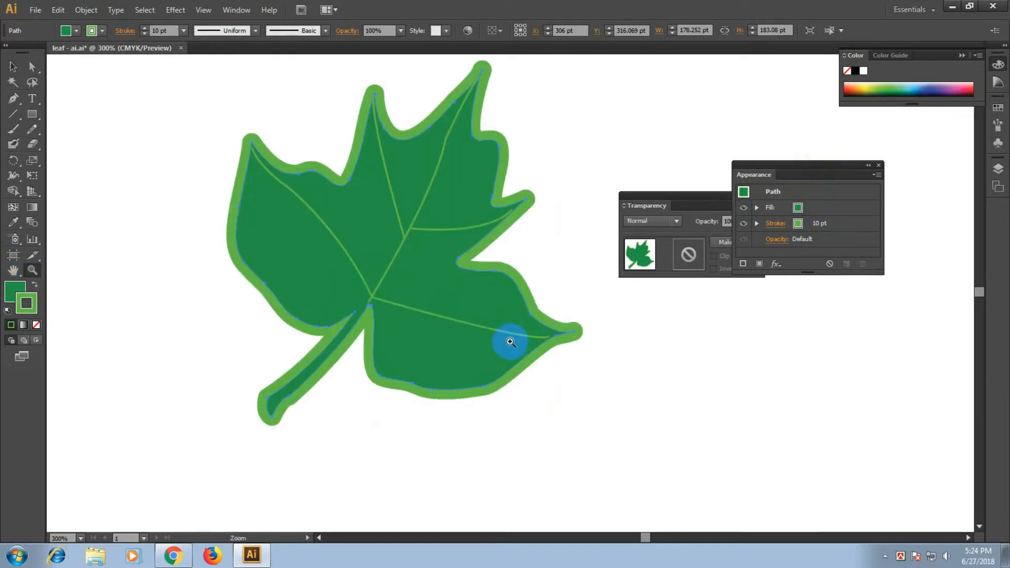
{"action": "left_click", "coordinate": [478, 271]}
{"action": "left_click", "coordinate": [481, 271]}
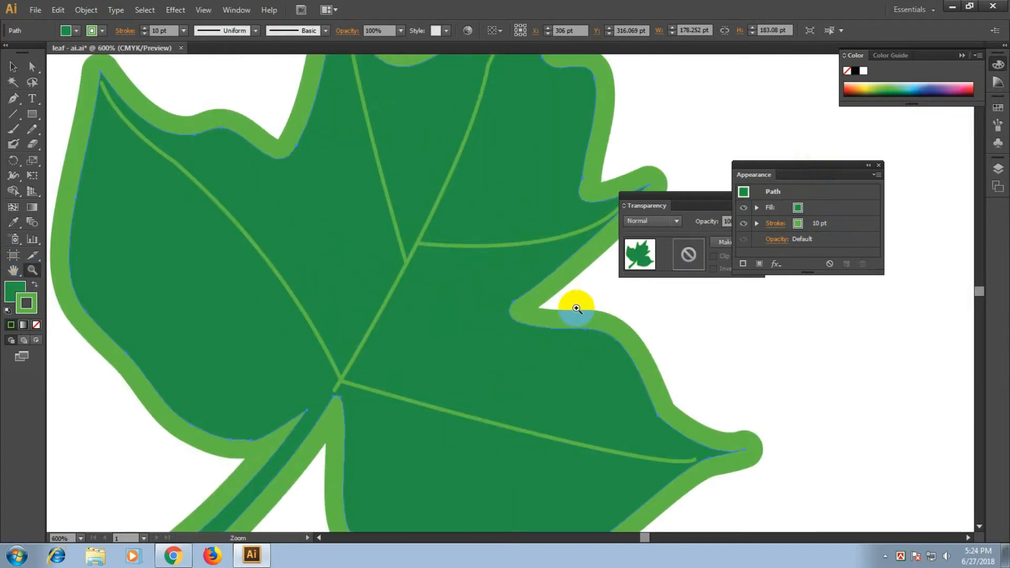
{"action": "left_click", "coordinate": [531, 300], "text": "alt"}
{"action": "left_click", "coordinate": [13, 67]}
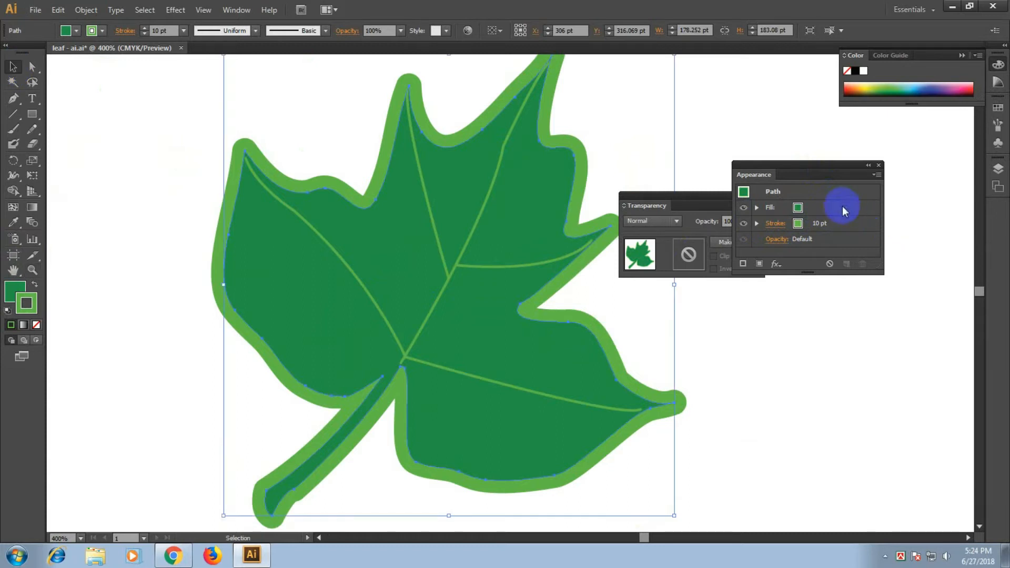
- Add a second stroke to the leaf path and set its weight to 2 pt
{"action": "left_click", "coordinate": [872, 175]}
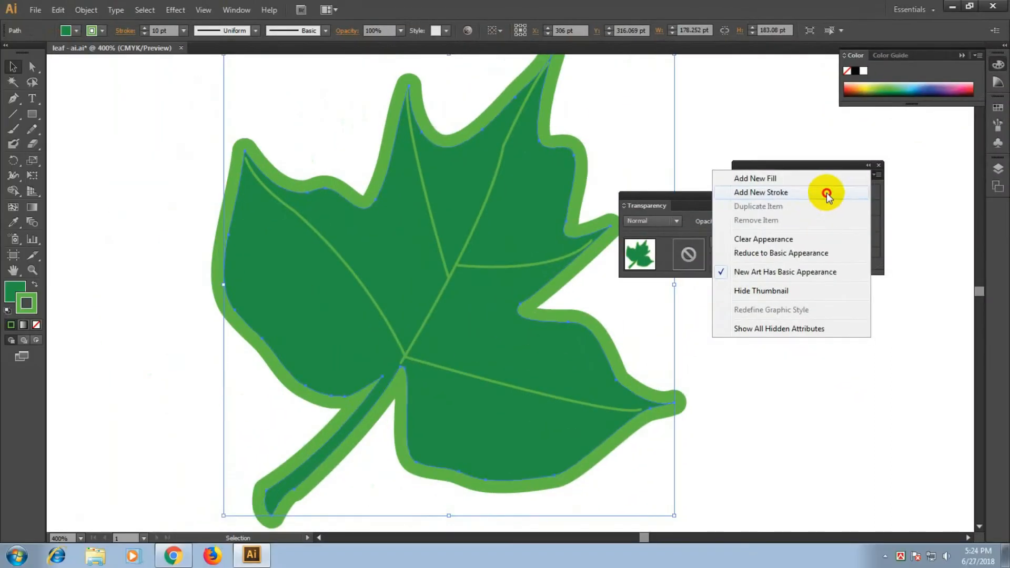
{"action": "left_click", "coordinate": [643, 320]}
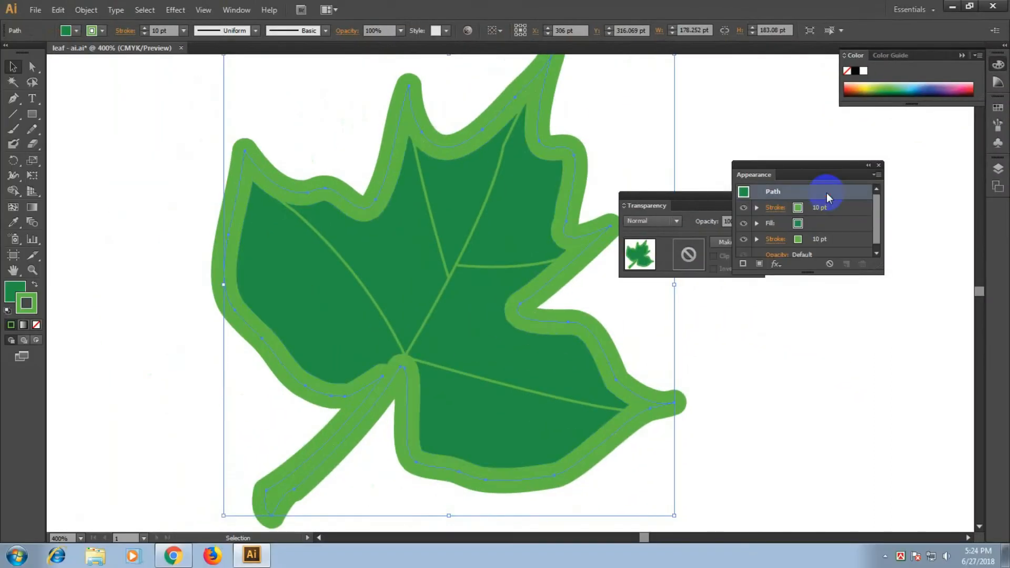
{"action": "left_click", "coordinate": [827, 208]}
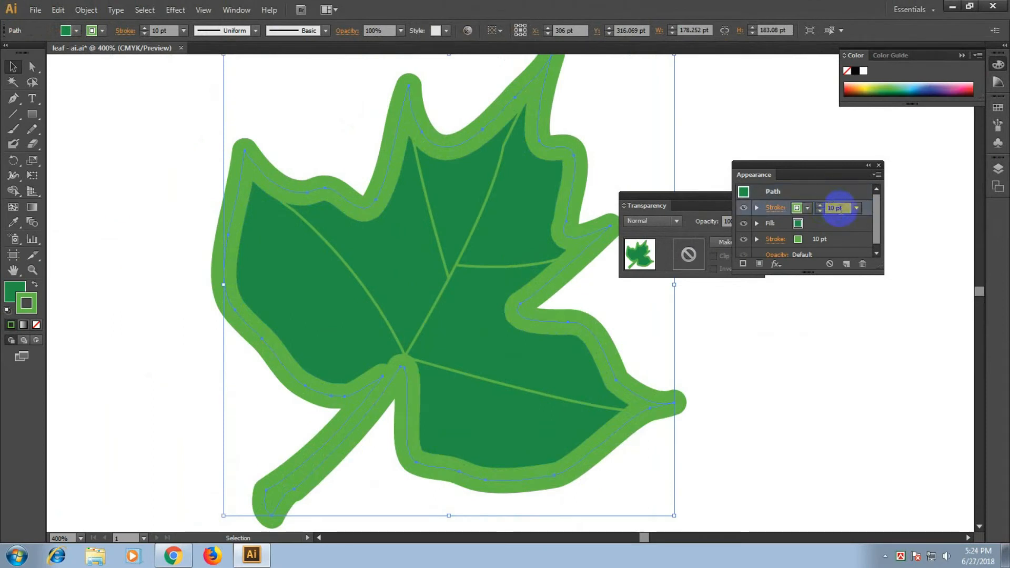
{"action": "left_click", "coordinate": [856, 208]}
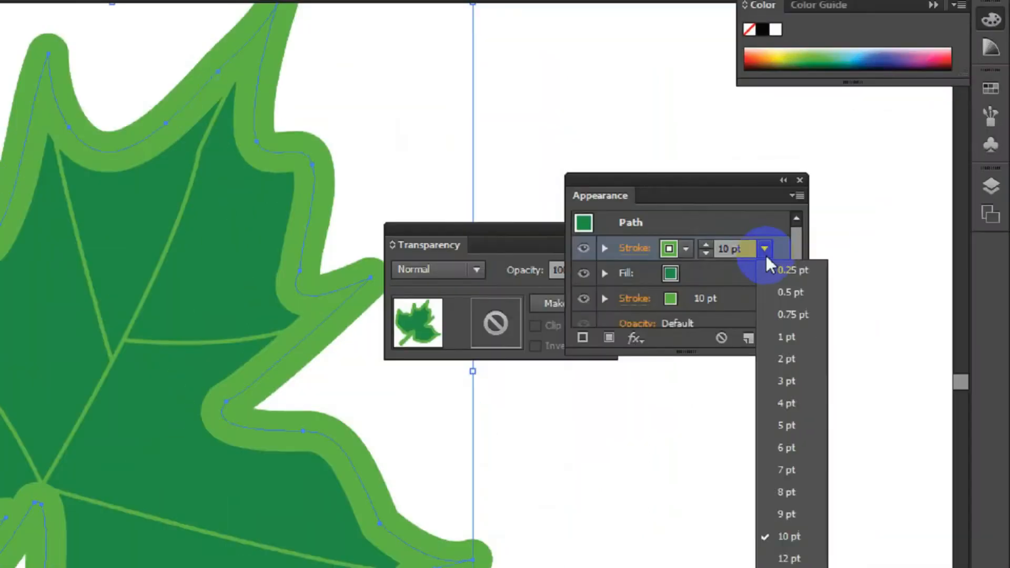
{"action": "left_click", "coordinate": [754, 356]}
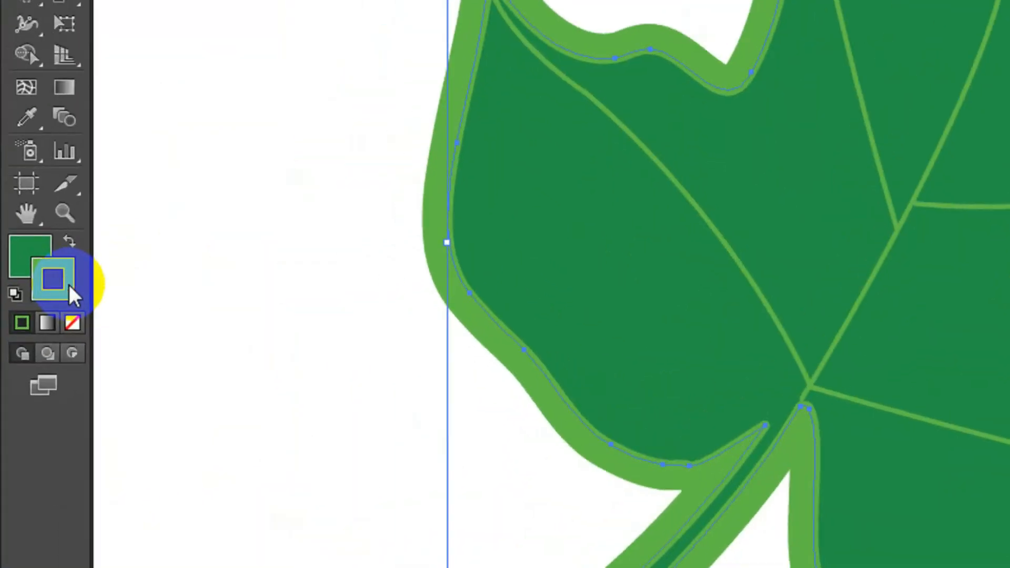
- Set the new 2 pt stroke's color to RGB 255, 80, 0
{"action": "double_click", "coordinate": [35, 307]}
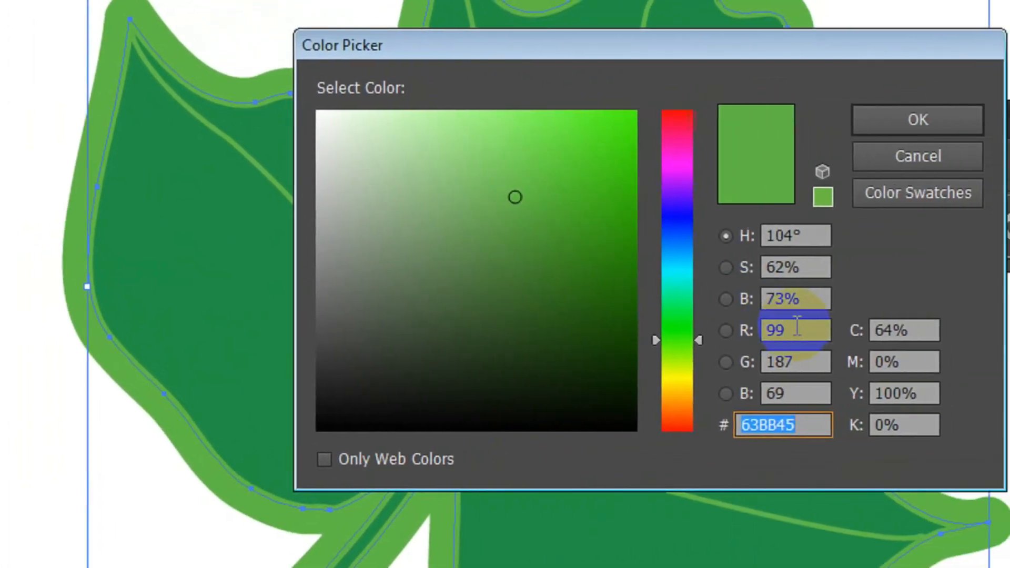
{"action": "left_click_drag", "start_coordinate": [887, 301], "coordinate": [781, 324]}
{"action": "type", "text": "255"}
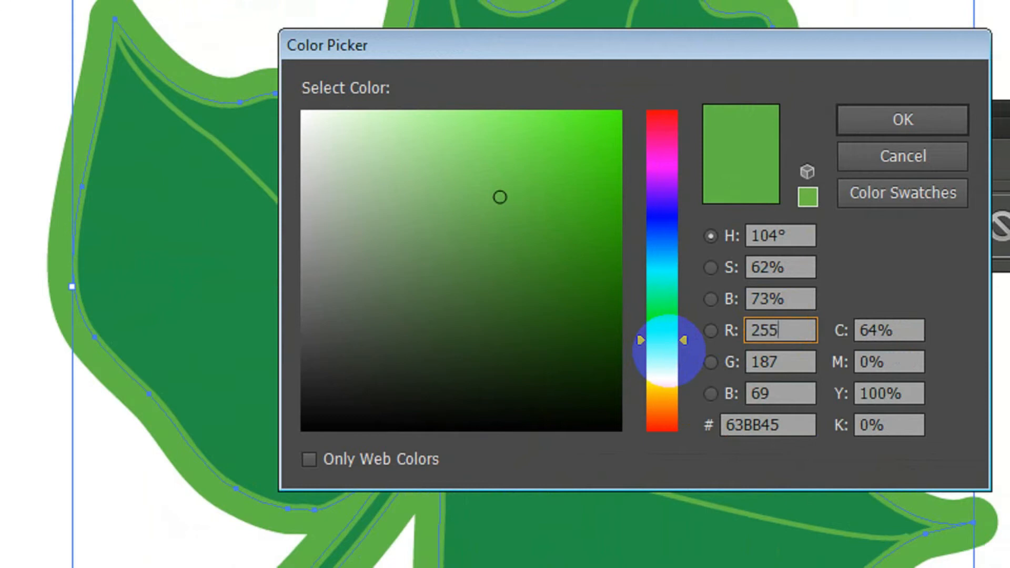
{"action": "left_click_drag", "start_coordinate": [763, 363], "coordinate": [716, 370]}
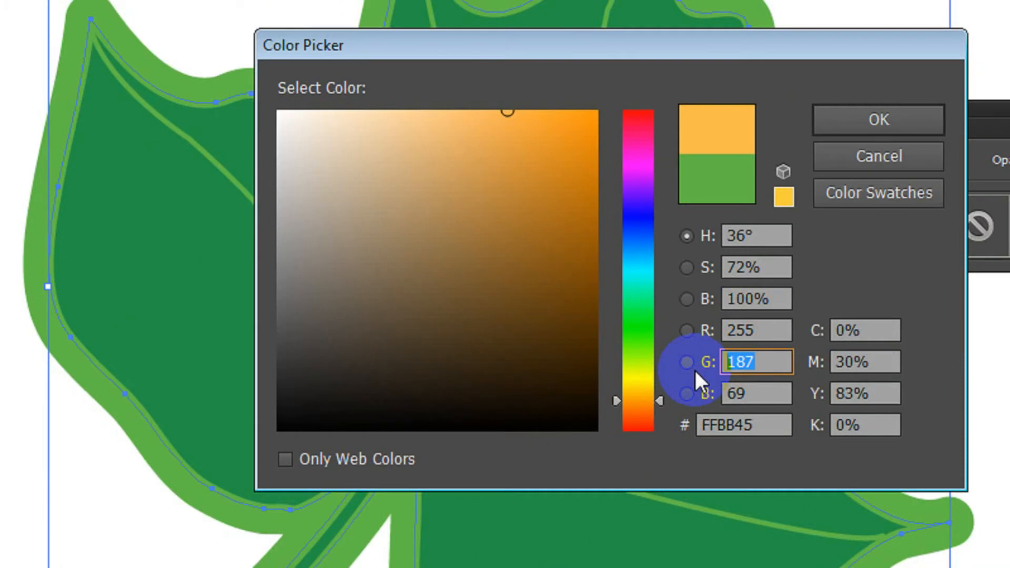
{"action": "type", "text": "80"}
{"action": "left_click", "coordinate": [753, 394]}
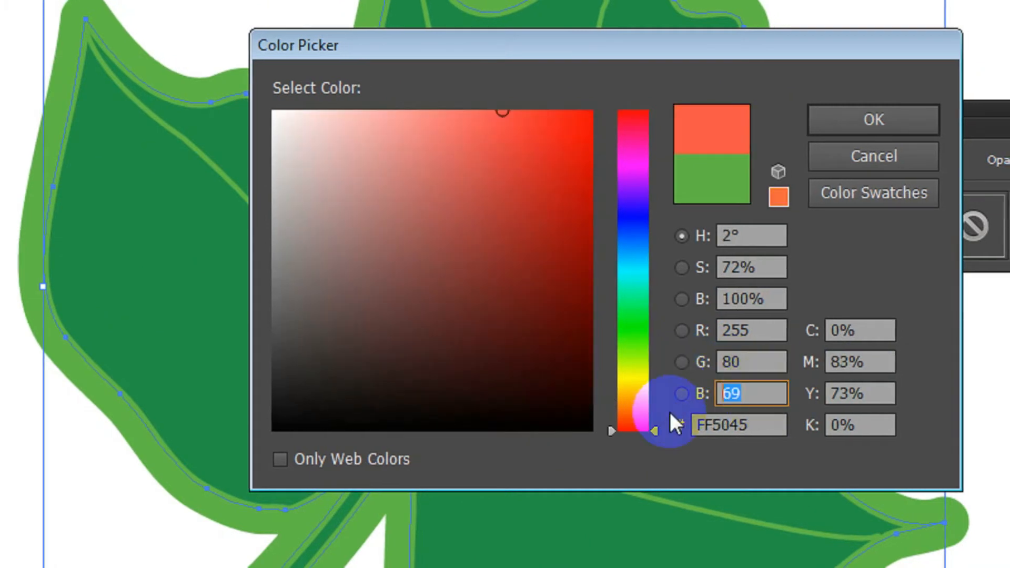
{"action": "type", "text": "0"}
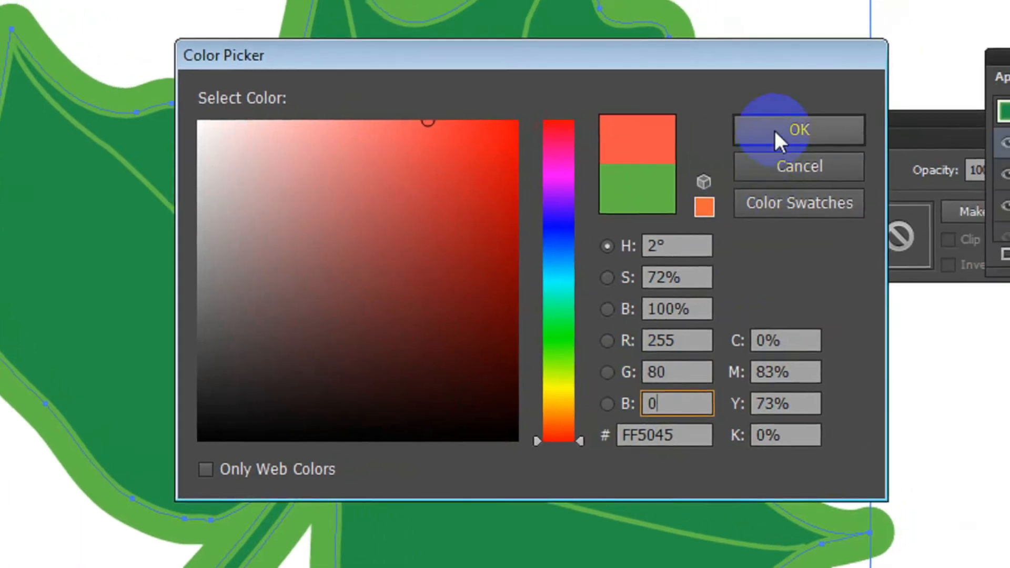
{"action": "left_click", "coordinate": [850, 117]}
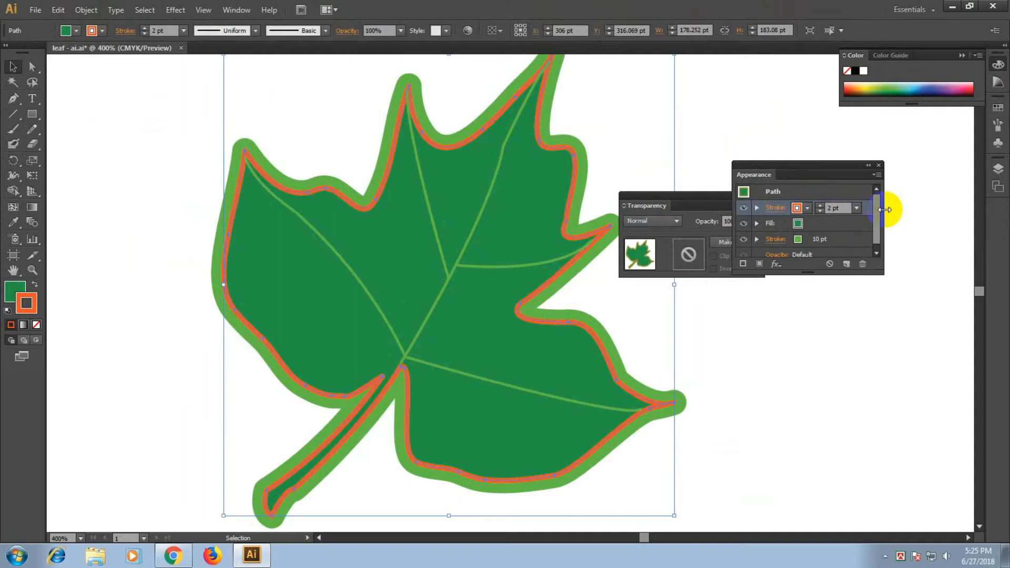
- Try the orange 2 pt stroke beneath the fill in the appearance stacking order, and return it above the fill
{"action": "left_click_drag", "start_coordinate": [867, 208], "coordinate": [861, 227]}
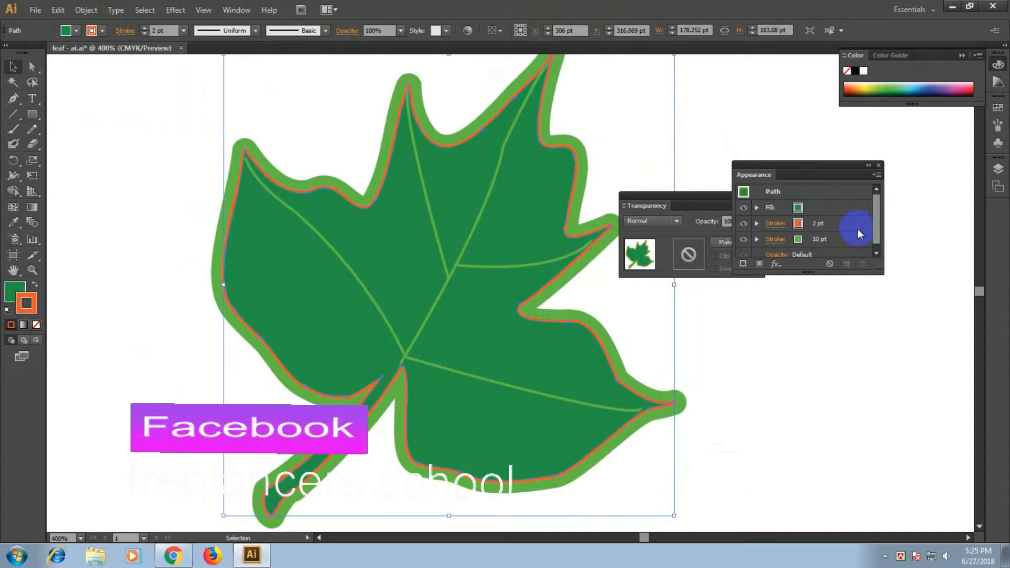
{"action": "left_click", "coordinate": [850, 228]}
{"action": "left_click", "coordinate": [845, 209]}
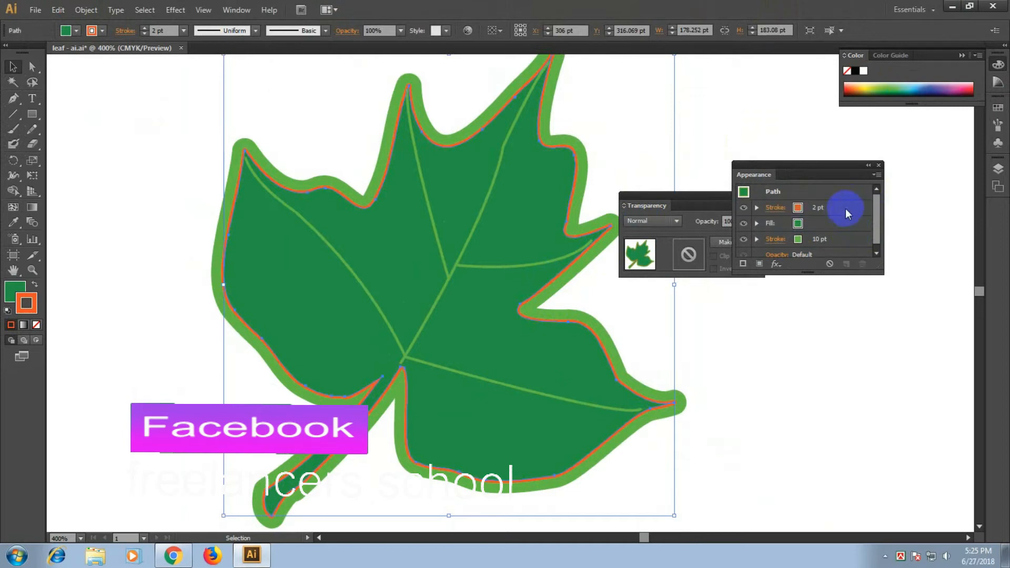
- Move the leaf's fill below the 10 pt green stroke, inspect the leaf's edge up close, and select the fill attribute
{"action": "left_click_drag", "start_coordinate": [834, 209], "coordinate": [832, 248]}
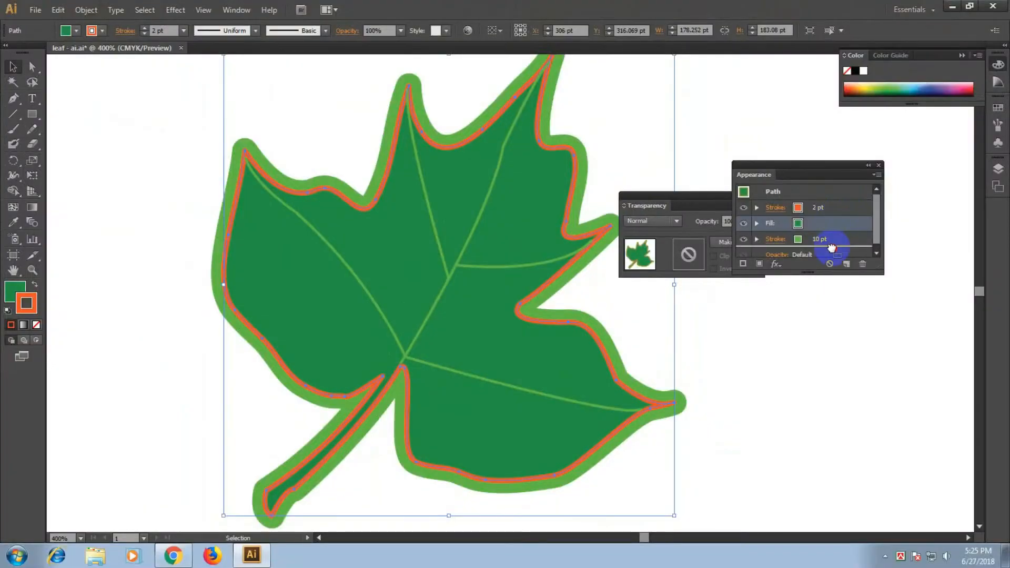
{"action": "left_click", "coordinate": [573, 245]}
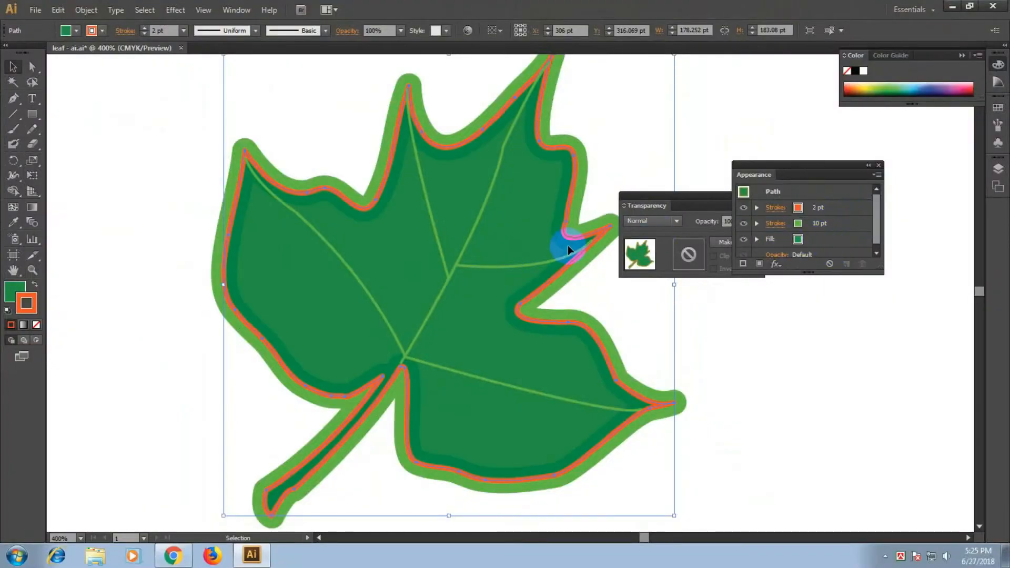
{"action": "scroll", "coordinate": [560, 237], "scroll_direction": "up", "scroll_amount": 3}
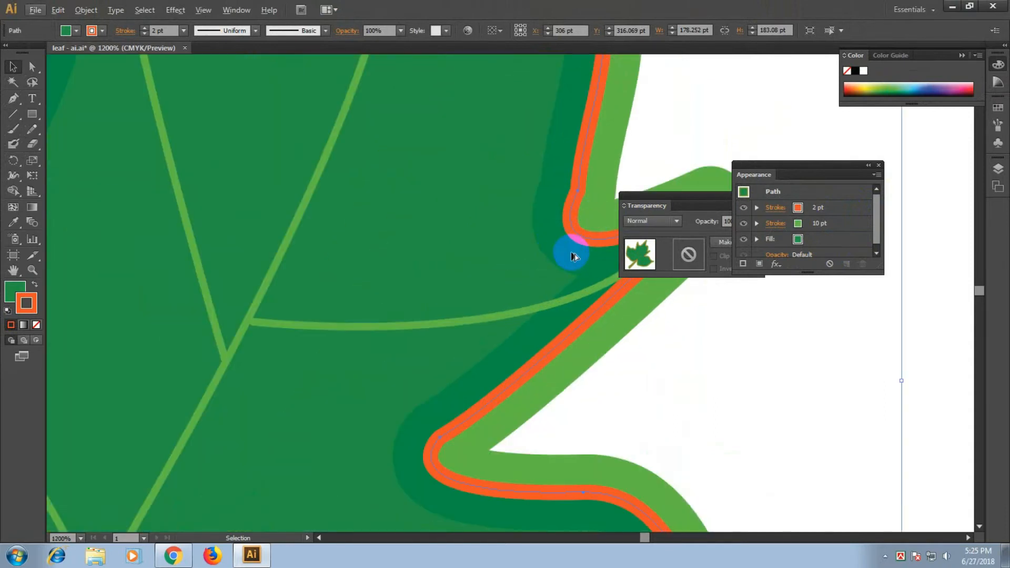
{"action": "scroll", "coordinate": [571, 255], "scroll_direction": "down", "scroll_amount": 3}
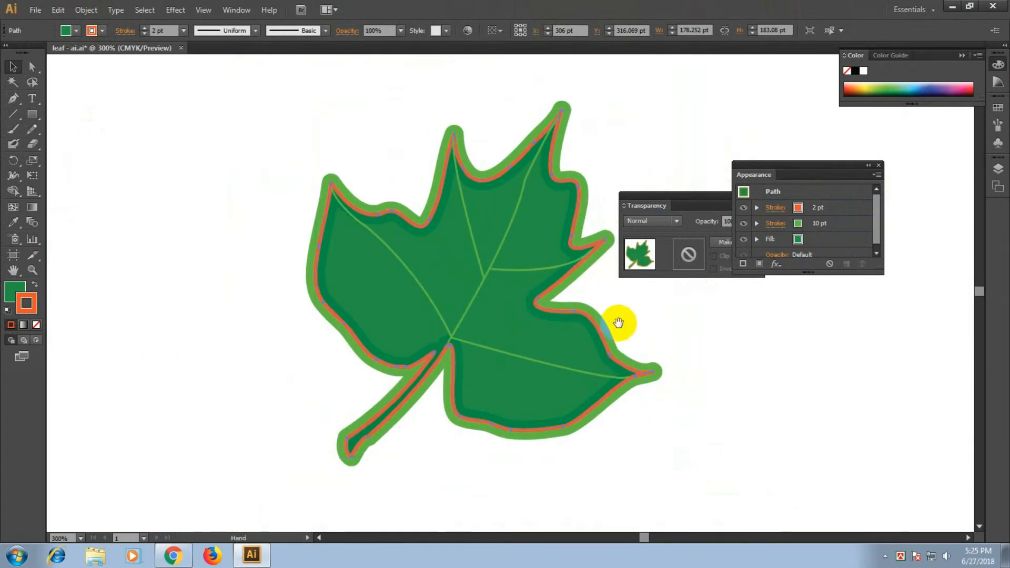
{"action": "scroll", "coordinate": [589, 320], "scroll_direction": "down", "scroll_amount": 1}
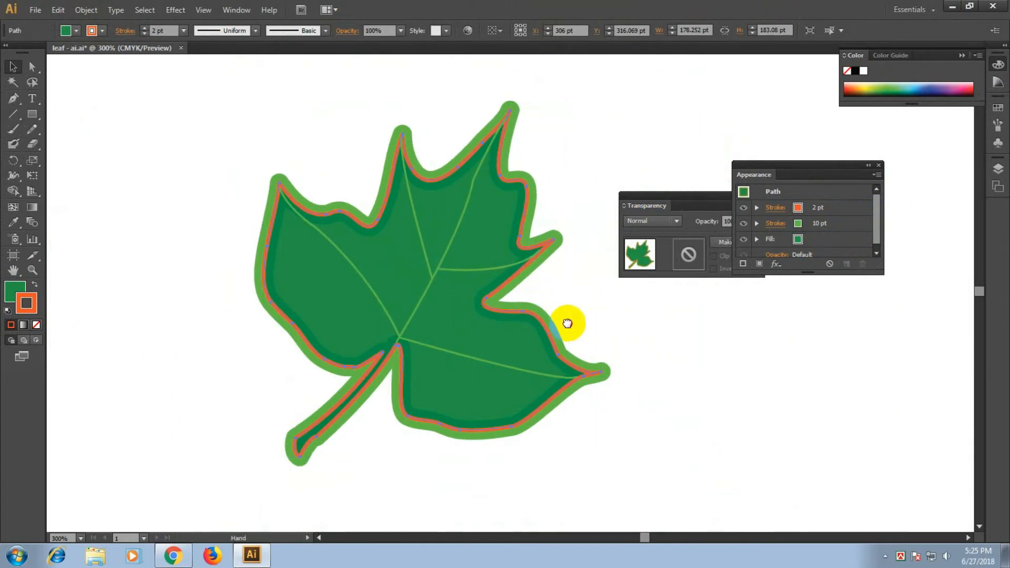
{"action": "left_click", "coordinate": [805, 242]}
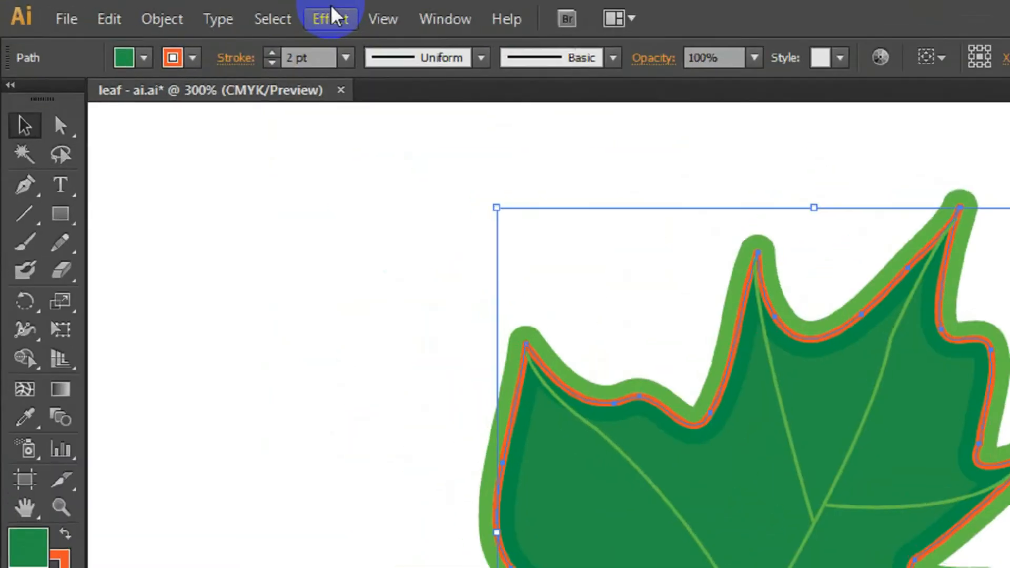
{"action": "left_click", "coordinate": [176, 9]}
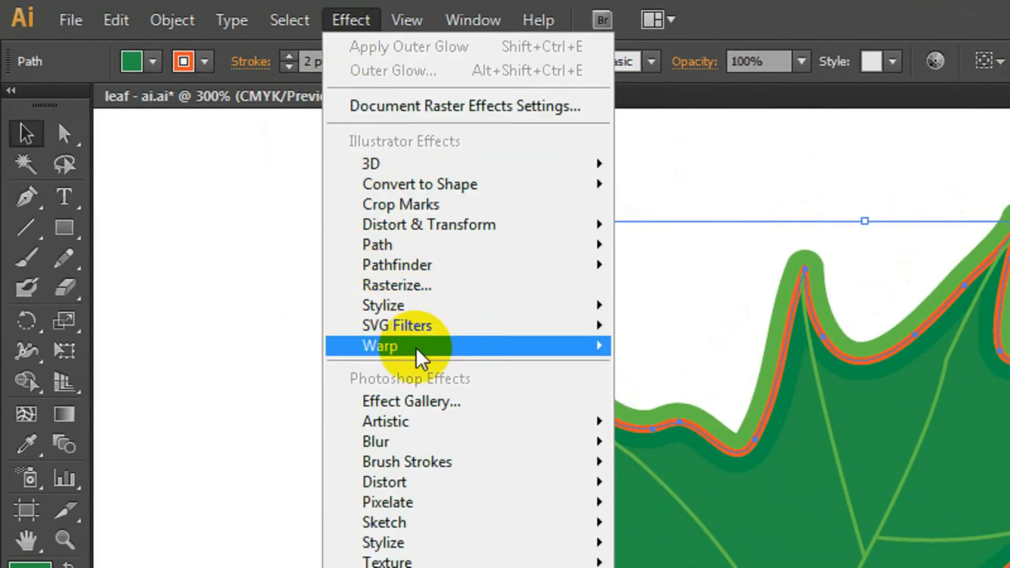
{"action": "mouse_move", "coordinate": [423, 306]}
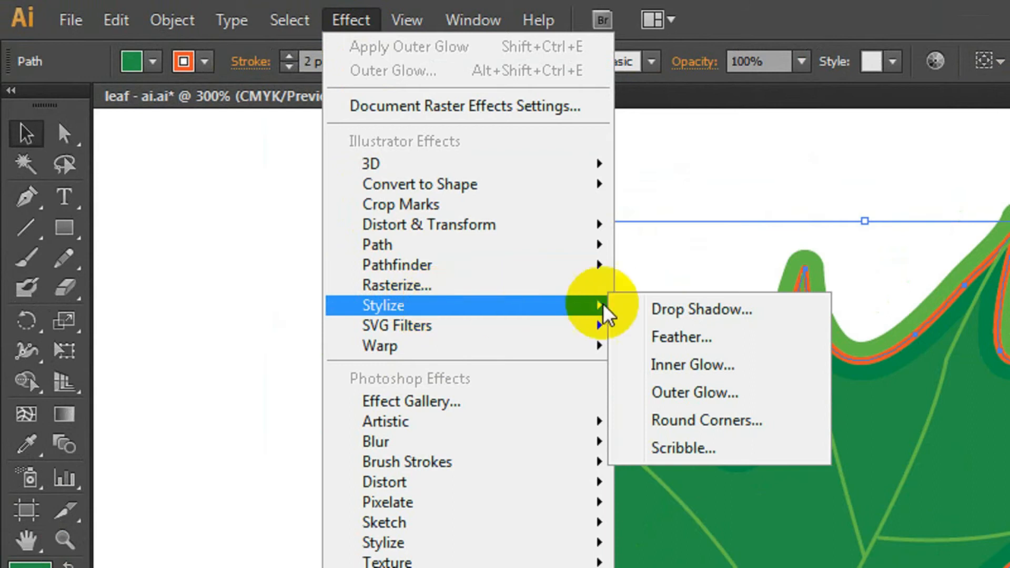
{"action": "left_click", "coordinate": [693, 311]}
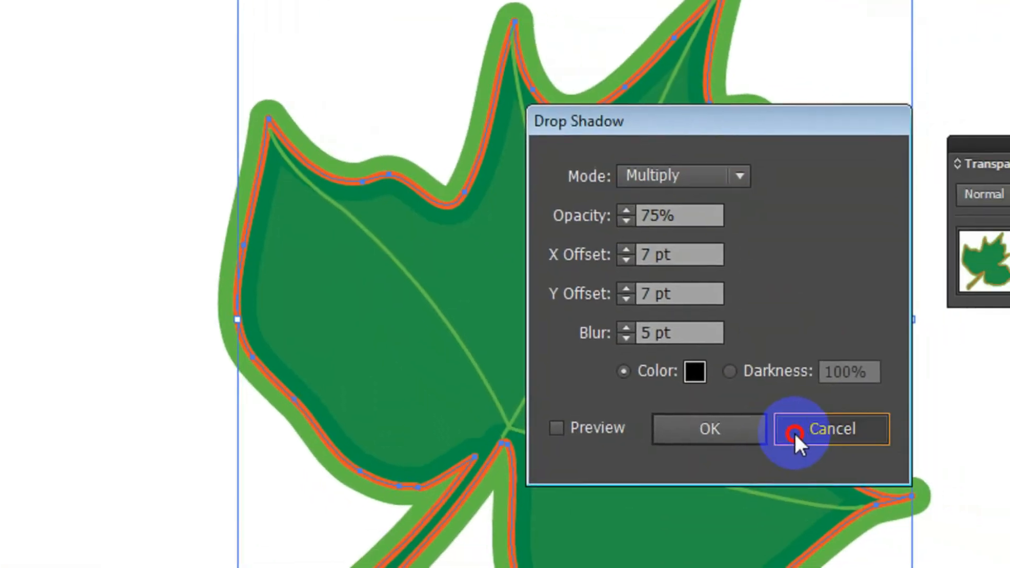
{"action": "left_click", "coordinate": [793, 432]}
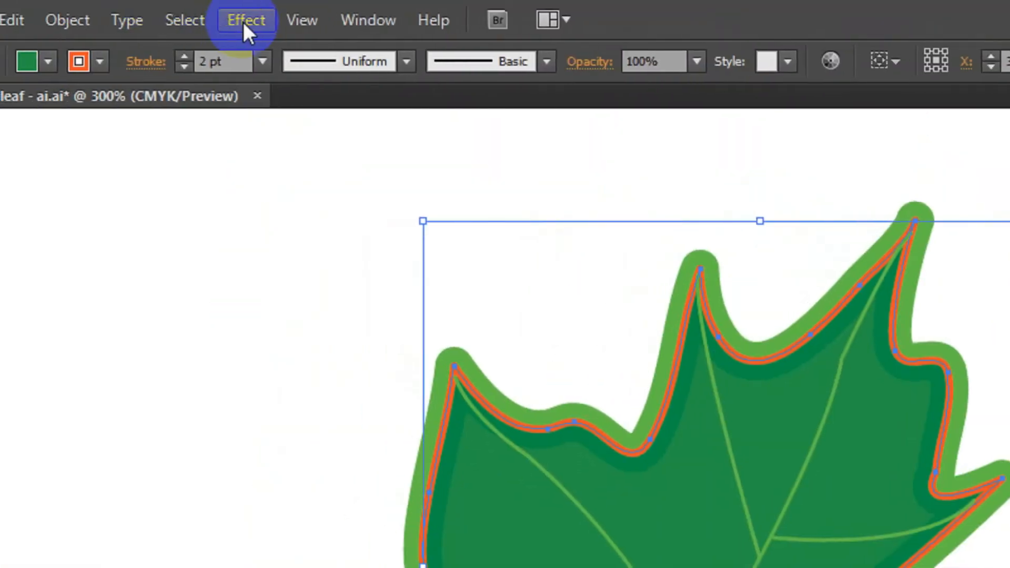
- Start an Outer Glow effect on the leaf's fill in Screen mode with 86% opacity and 19 pt blur, and enable its preview
{"action": "left_click", "coordinate": [254, 21]}
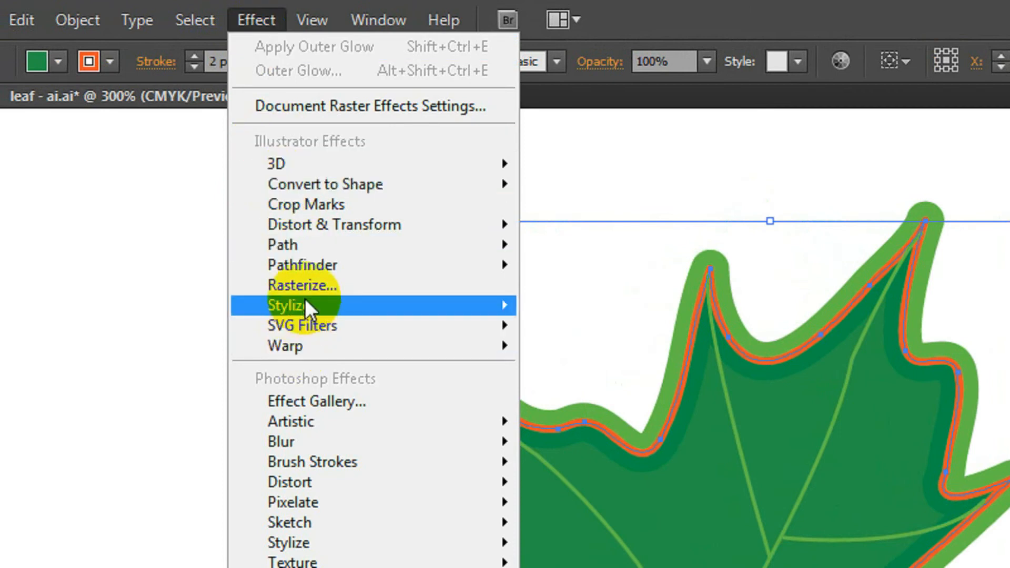
{"action": "mouse_move", "coordinate": [287, 305]}
{"action": "left_click", "coordinate": [597, 392]}
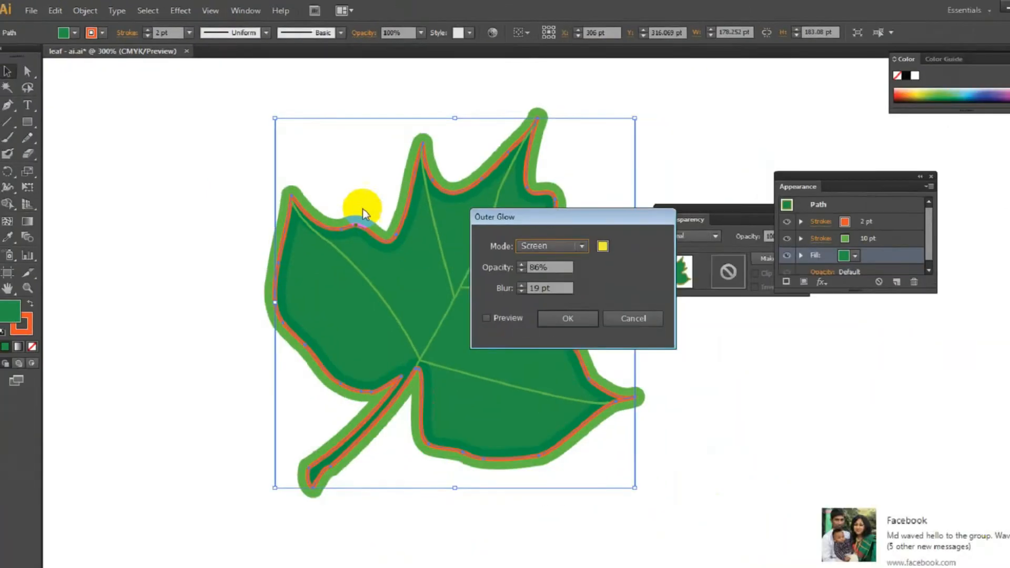
{"action": "left_click", "coordinate": [541, 251]}
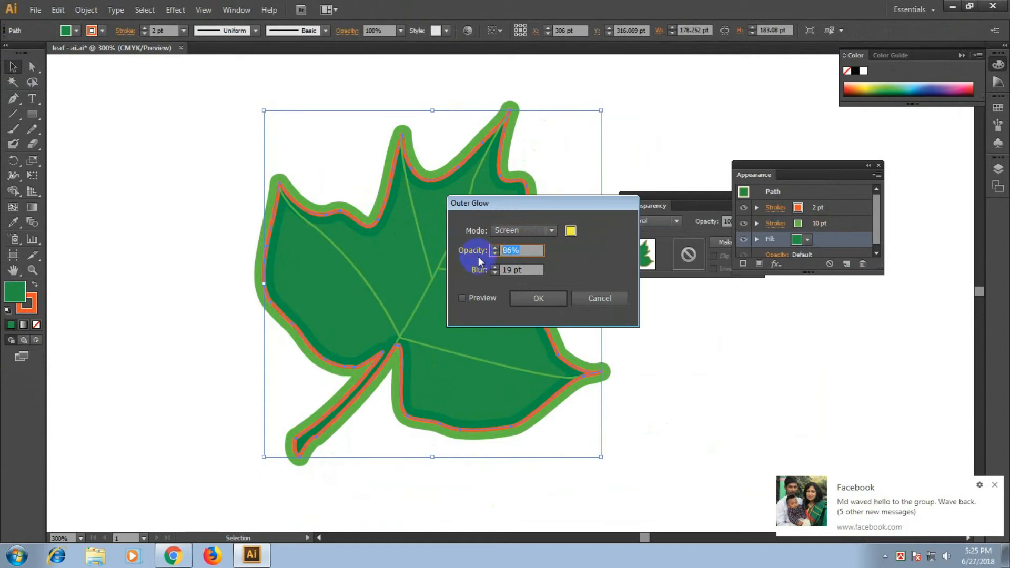
{"action": "left_click", "coordinate": [529, 269]}
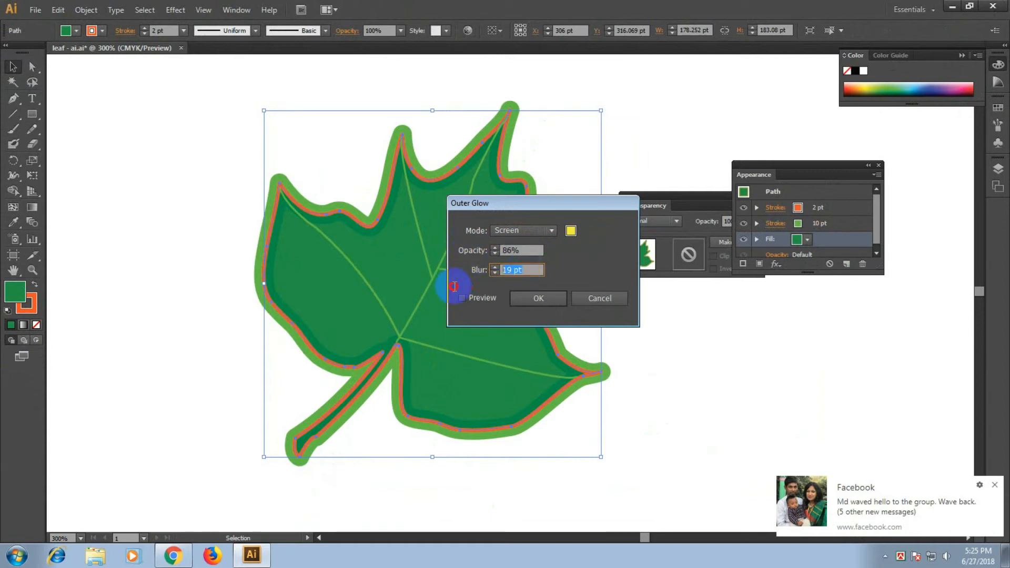
{"action": "left_click", "coordinate": [476, 299]}
{"action": "left_click", "coordinate": [479, 298]}
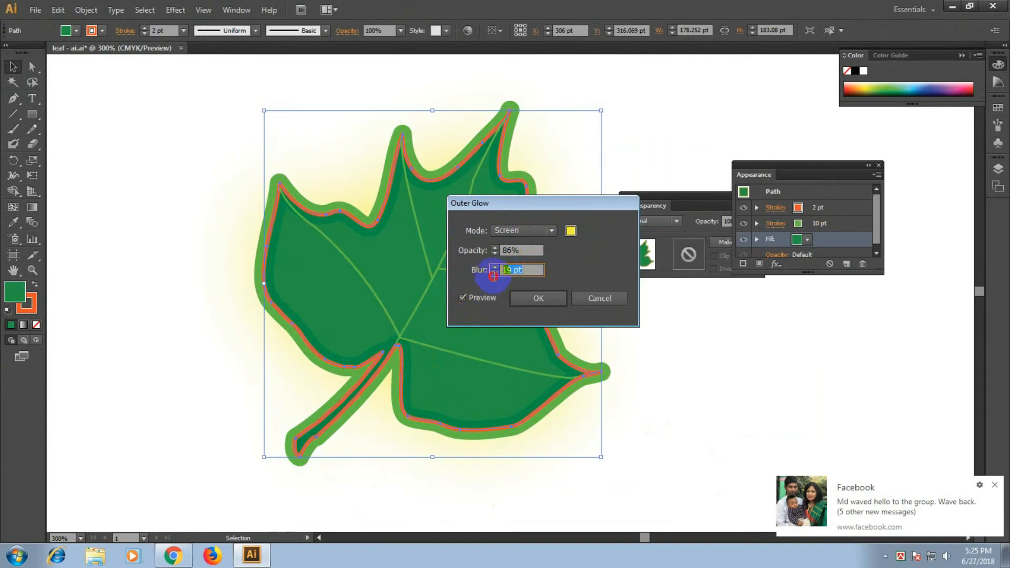
{"action": "left_click", "coordinate": [523, 250]}
- Set the outer glow's color to RGB 255, 255, 51 and apply the effect to the fill
{"action": "left_click", "coordinate": [573, 232]}
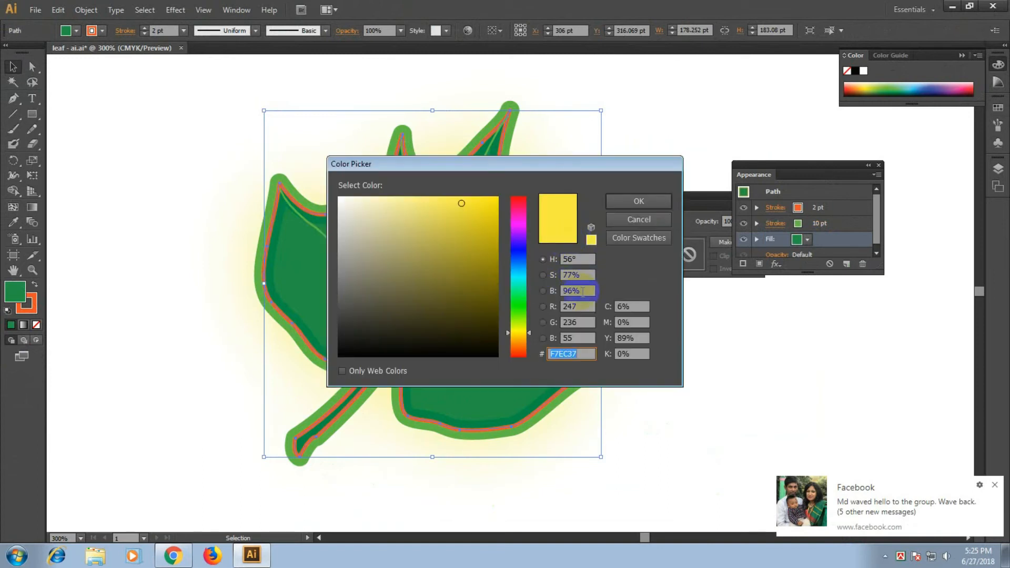
{"action": "left_click", "coordinate": [579, 306]}
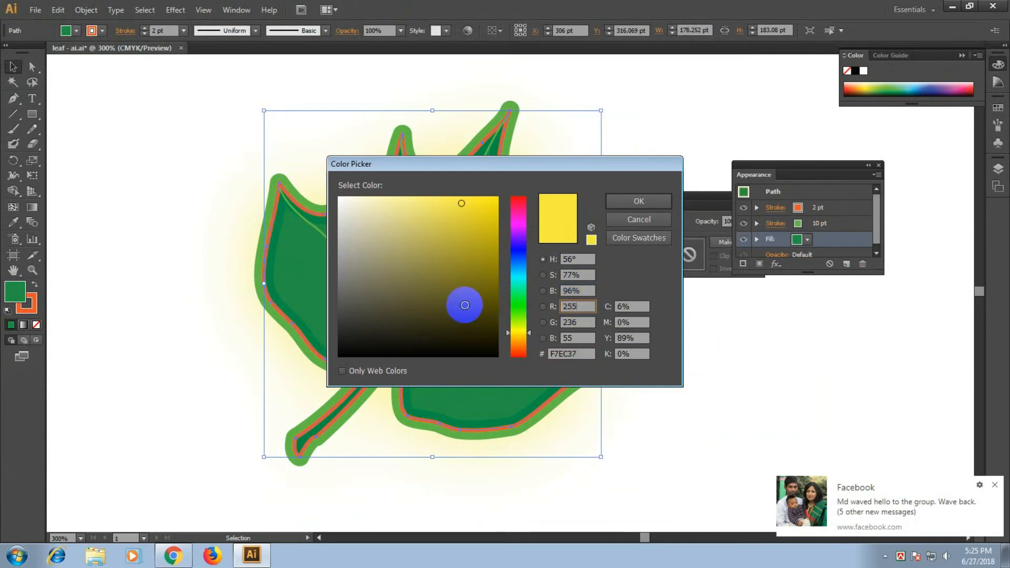
{"action": "type", "text": "255"}
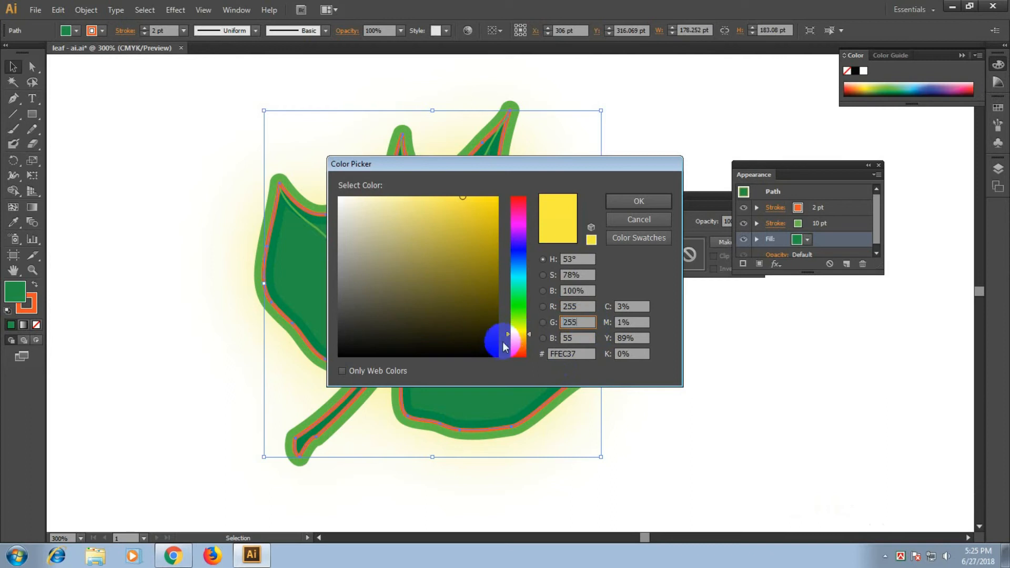
{"action": "left_click", "coordinate": [576, 338]}
{"action": "left_click_drag", "start_coordinate": [576, 339], "coordinate": [504, 362]}
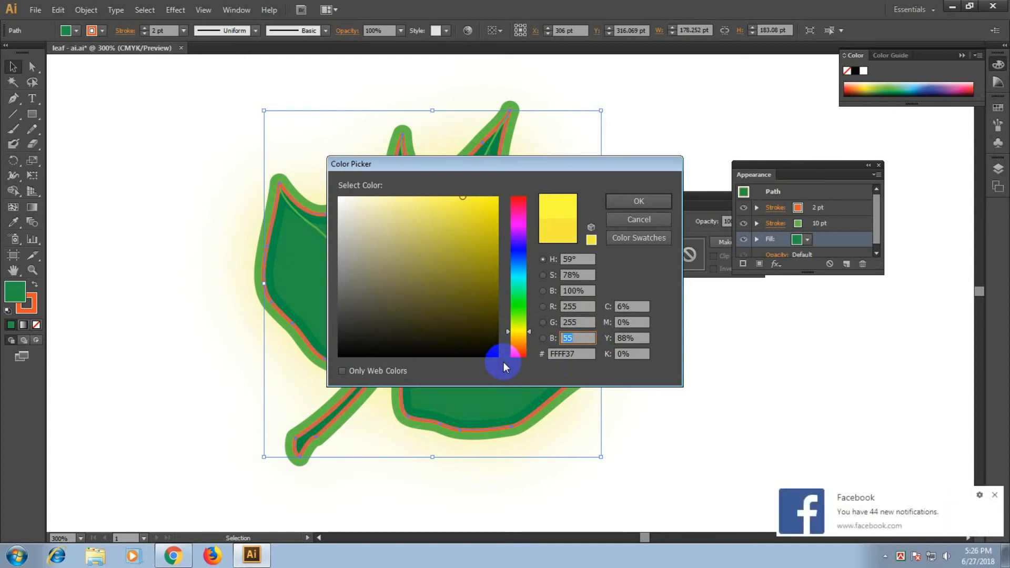
{"action": "type", "text": "51"}
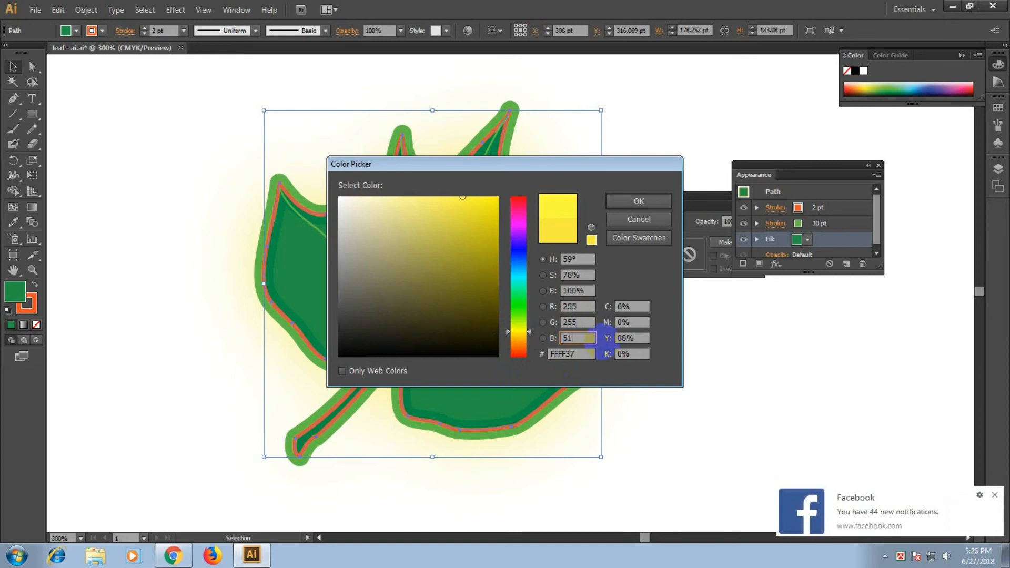
{"action": "left_click", "coordinate": [624, 200]}
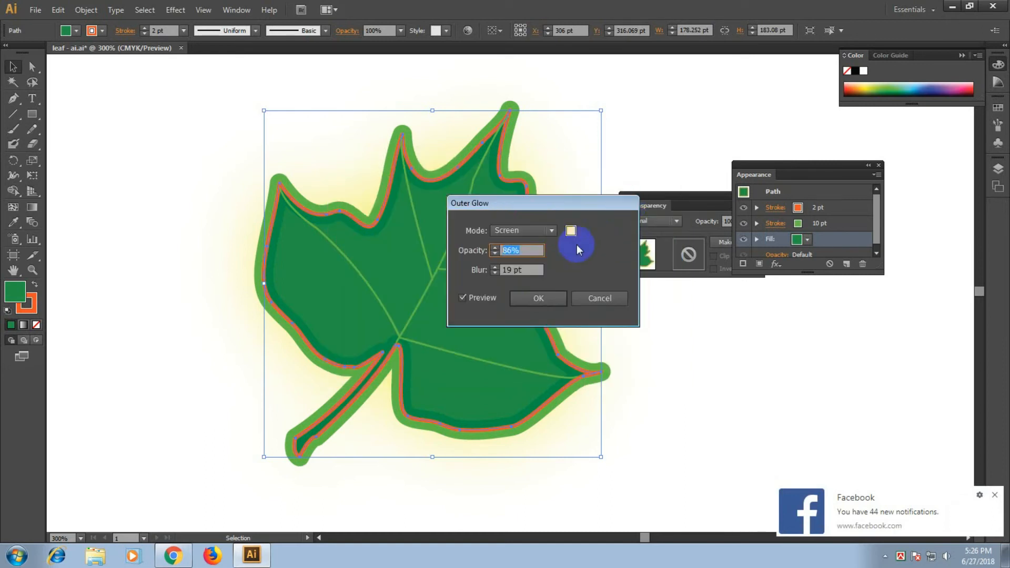
{"action": "left_click", "coordinate": [531, 300]}
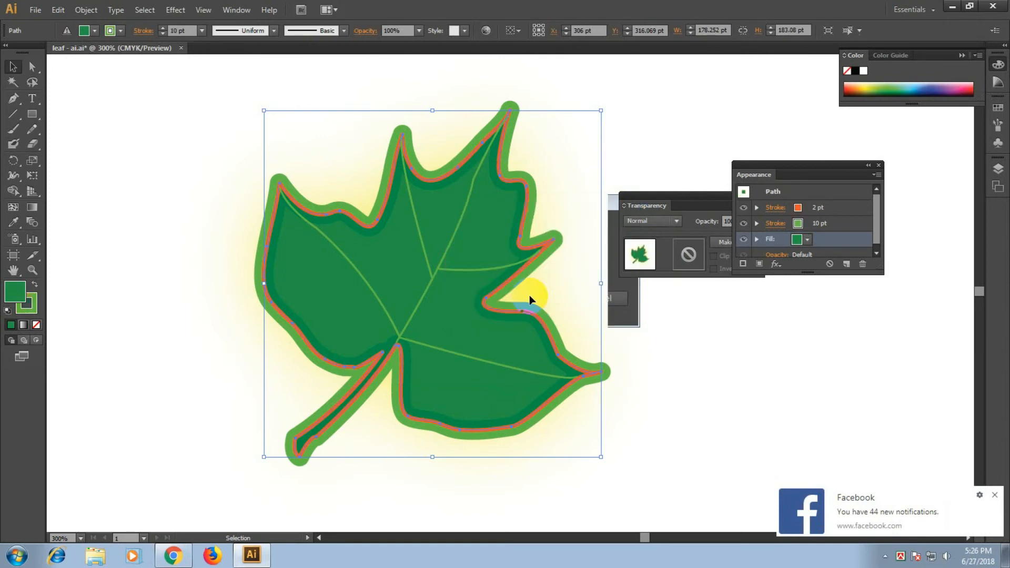
- Apply a Diffuse Glow effect to the leaf's fill with graininess 8, glow amount 15 and clear amount 20, and deselect the leaf
{"action": "left_click", "coordinate": [535, 349]}
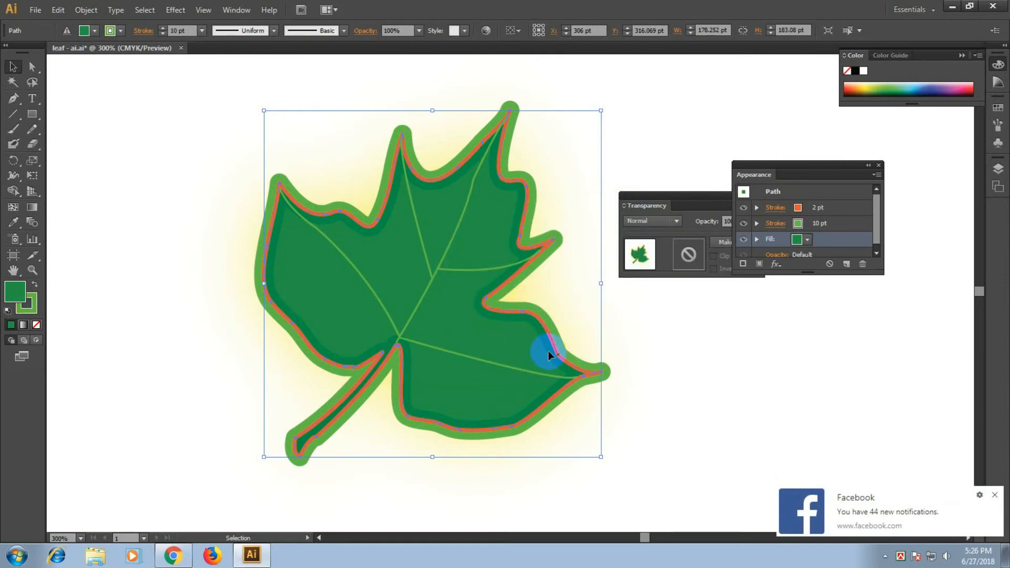
{"action": "left_click", "coordinate": [177, 10]}
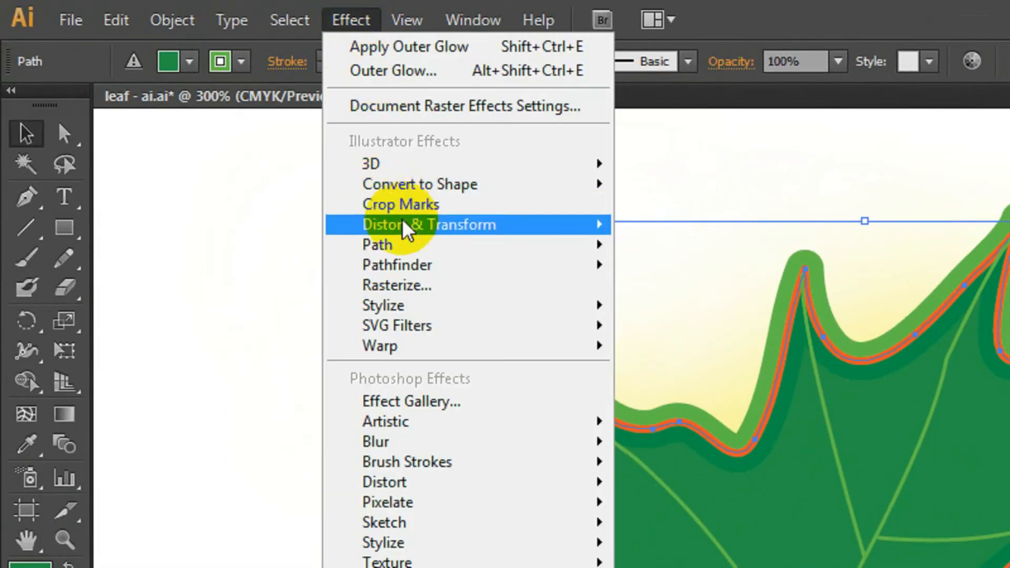
{"action": "mouse_move", "coordinate": [465, 482]}
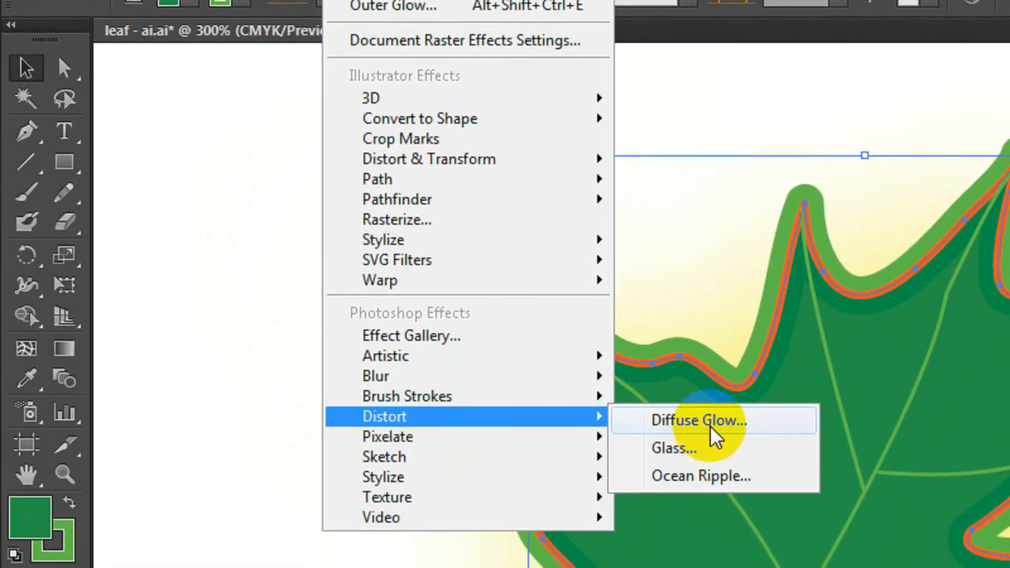
{"action": "left_click", "coordinate": [710, 427]}
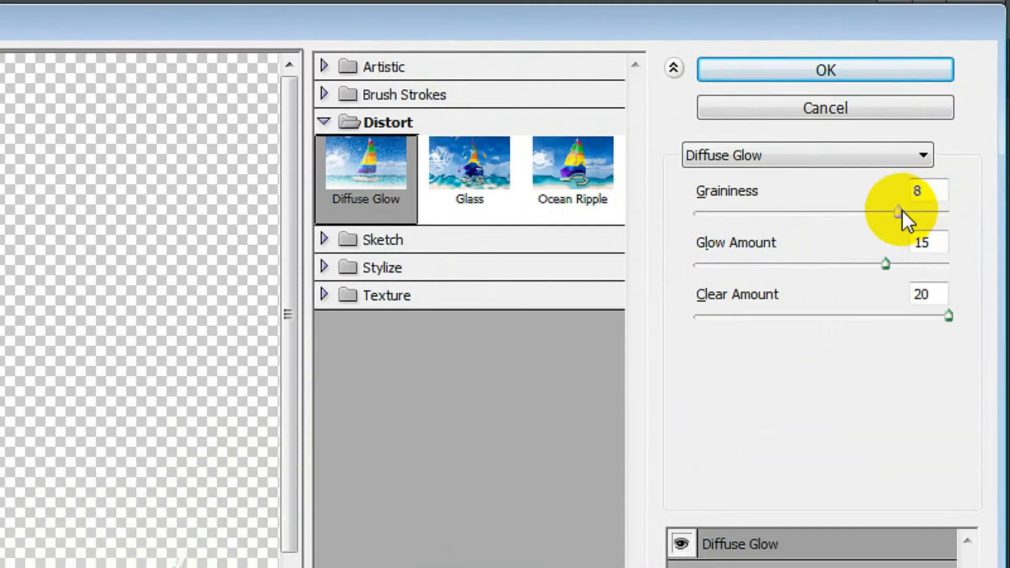
{"action": "double_click", "coordinate": [930, 196]}
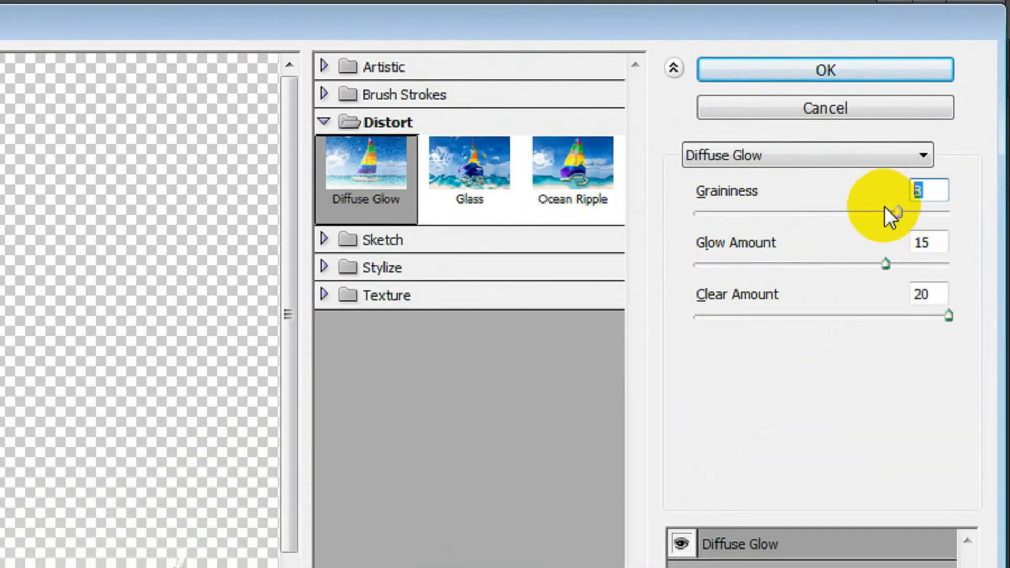
{"action": "double_click", "coordinate": [939, 244]}
{"action": "double_click", "coordinate": [943, 293]}
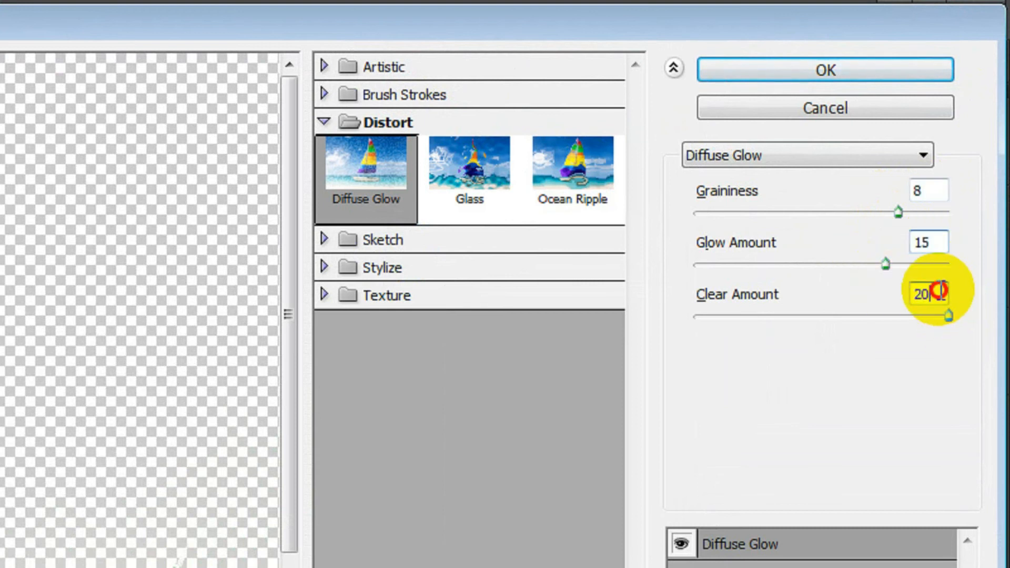
{"action": "left_click", "coordinate": [867, 73]}
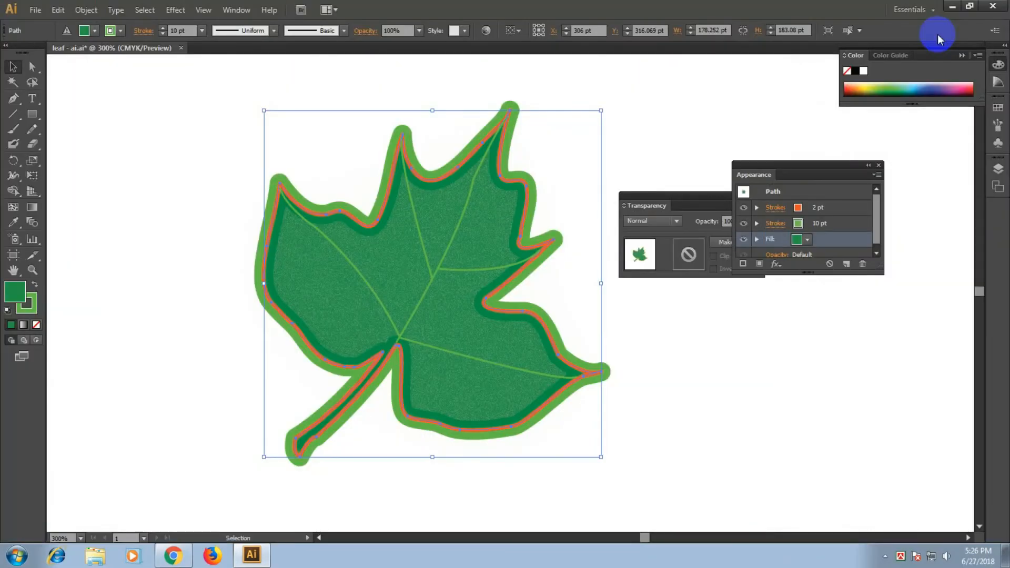
{"action": "left_click", "coordinate": [737, 351]}
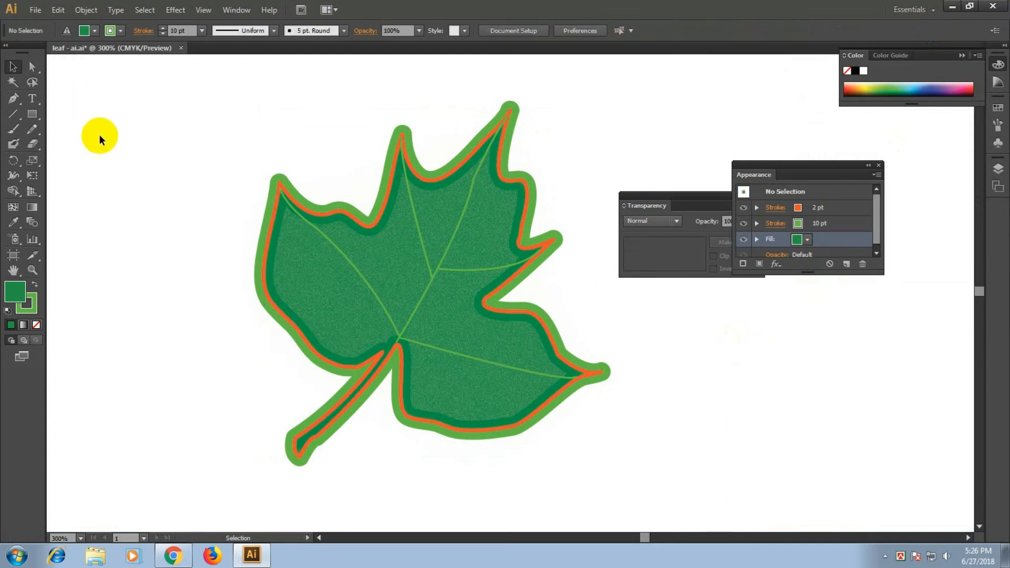
- Save the document as a separate Adobe Illustrator (*.AI) file named "leaf - ai-final" in the current folder
{"action": "left_click", "coordinate": [36, 10]}
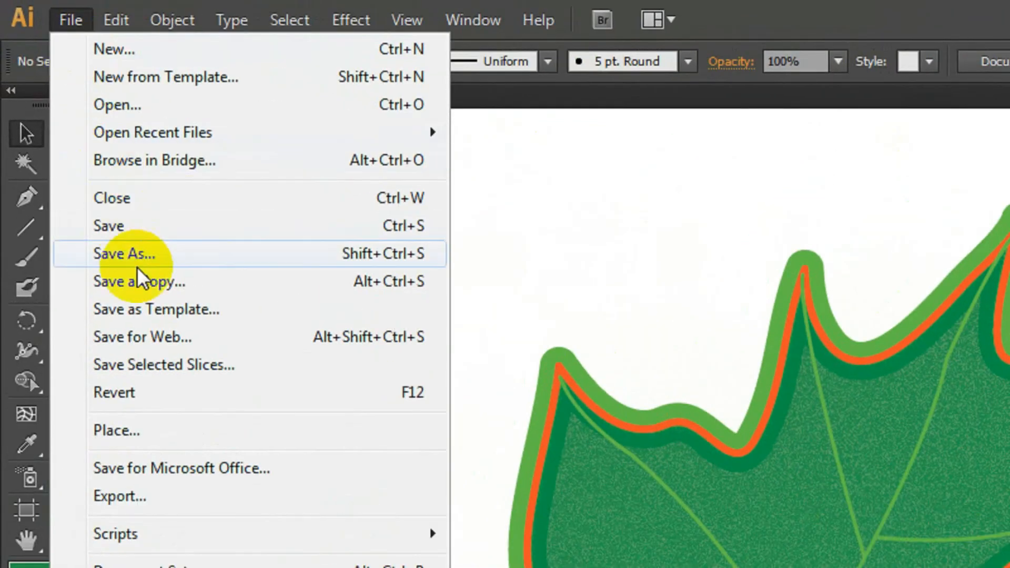
{"action": "left_click", "coordinate": [68, 128]}
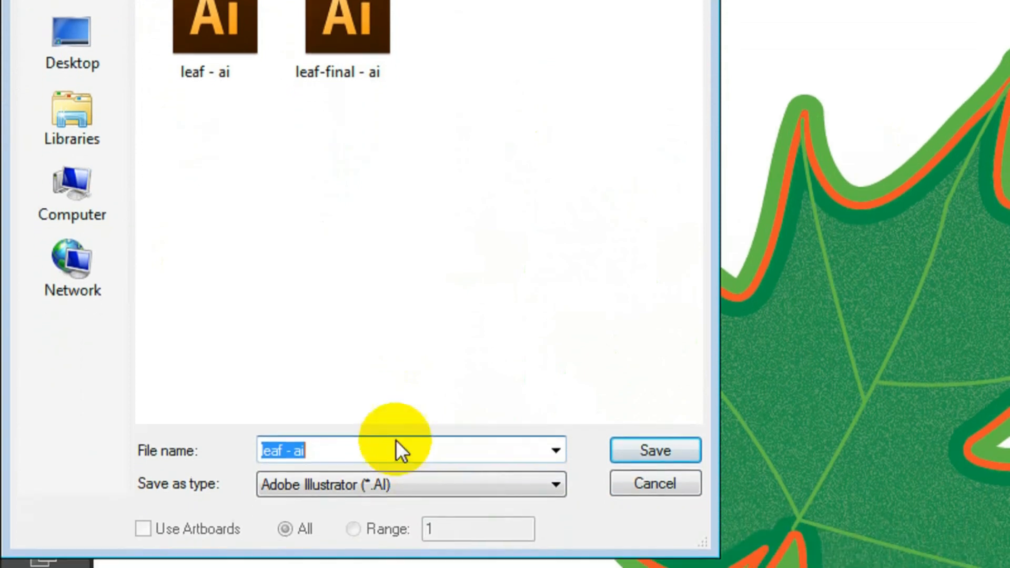
{"action": "left_click", "coordinate": [374, 434]}
{"action": "type", "text": "-"}
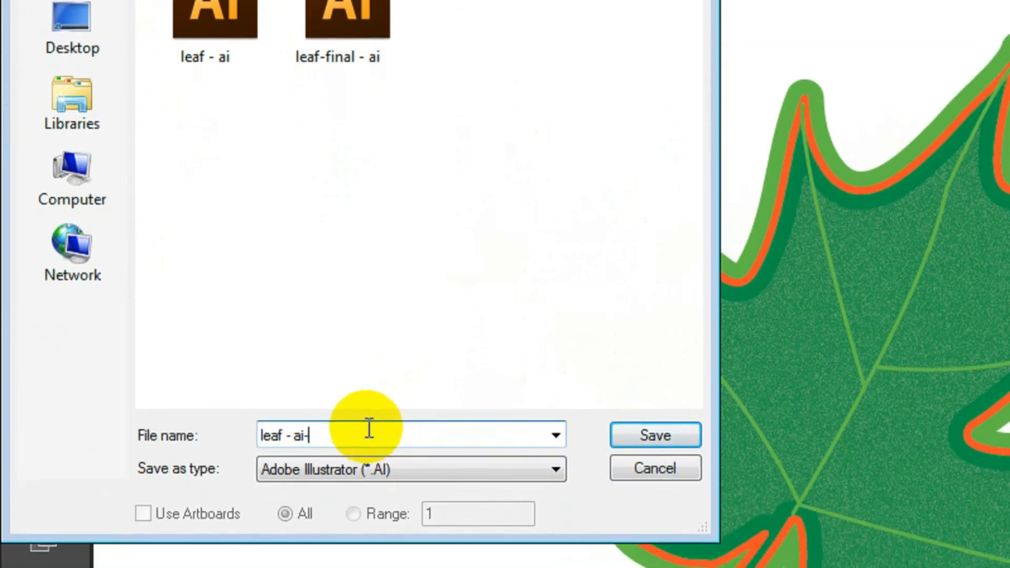
{"action": "type", "text": "final"}
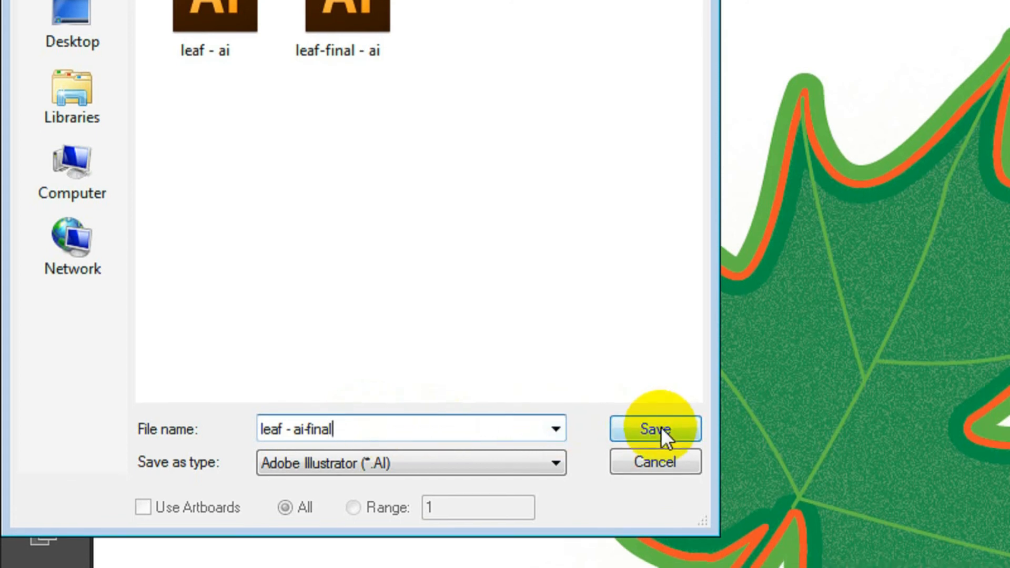
{"action": "left_click", "coordinate": [660, 427]}
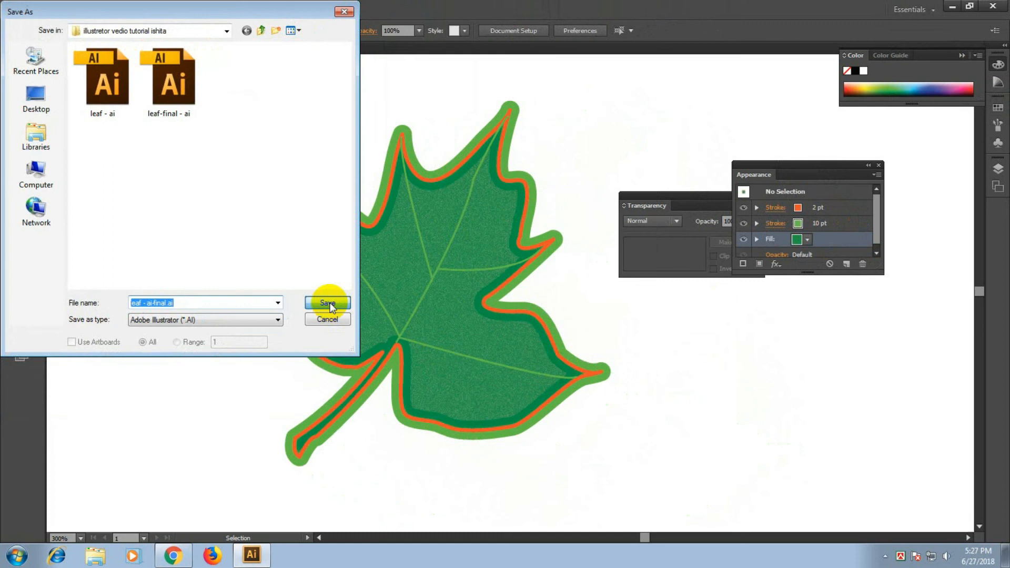
{"action": "left_click", "coordinate": [328, 304]}
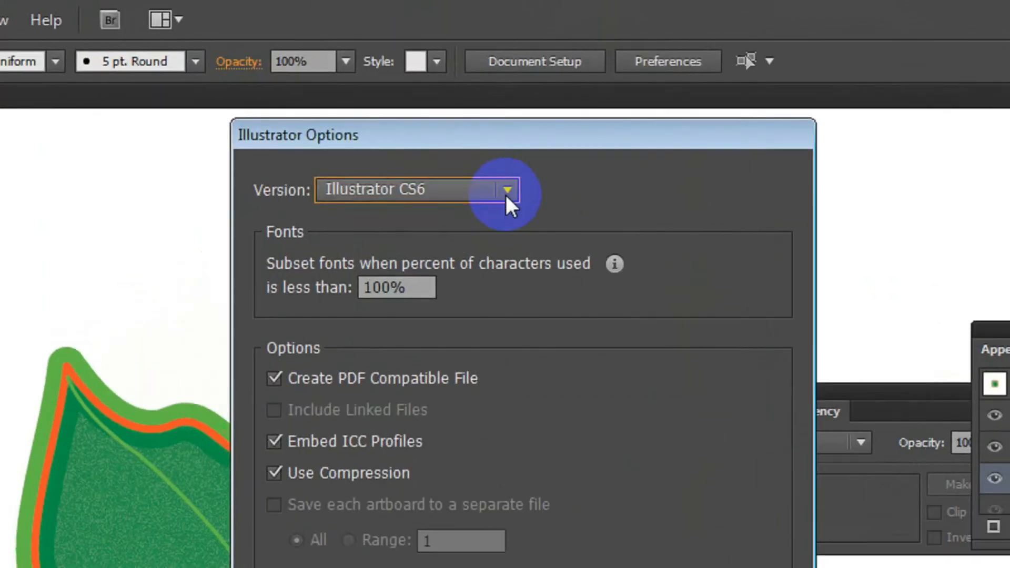
- Keep Illustrator CS6 as the file version, finish saving, and switch to the Direct Selection tool
{"action": "left_click", "coordinate": [499, 94]}
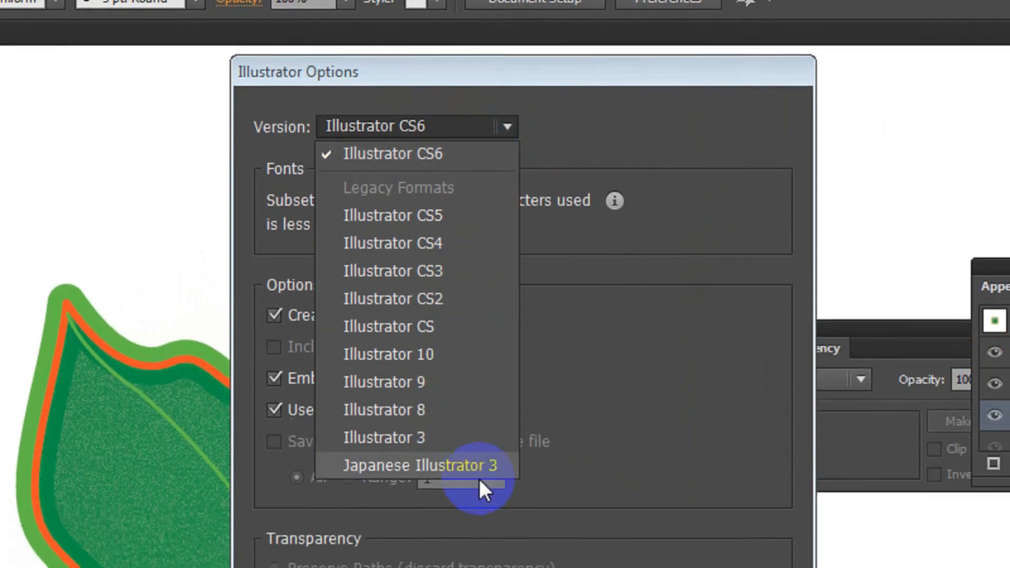
{"action": "left_click", "coordinate": [442, 157]}
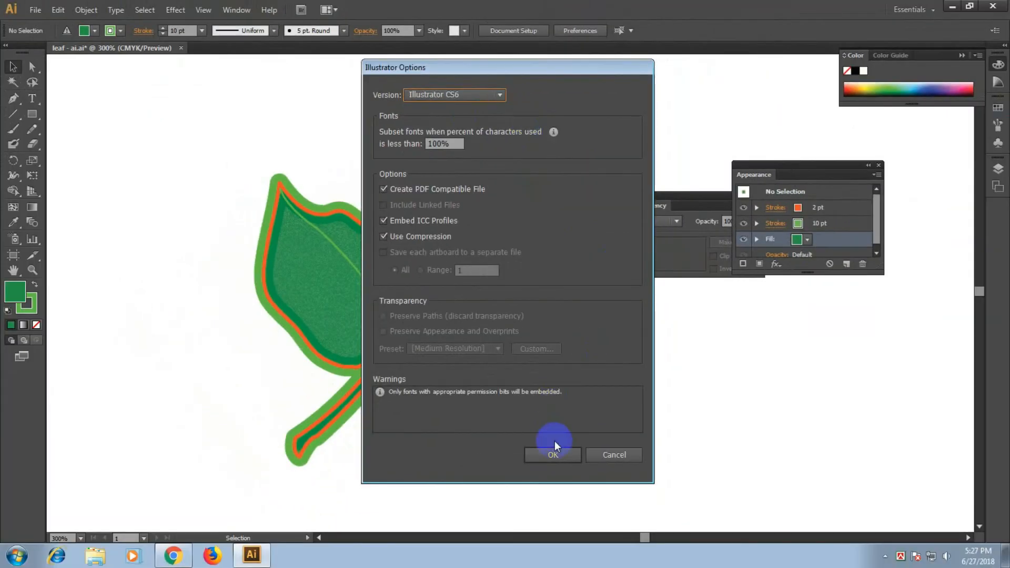
{"action": "left_click", "coordinate": [556, 456]}
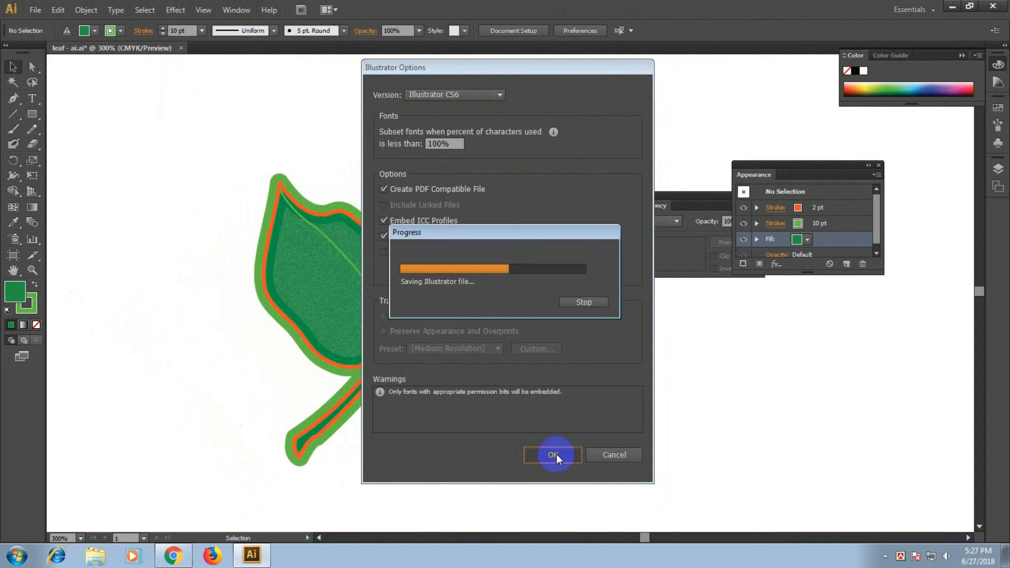
{"action": "key", "text": "a"}
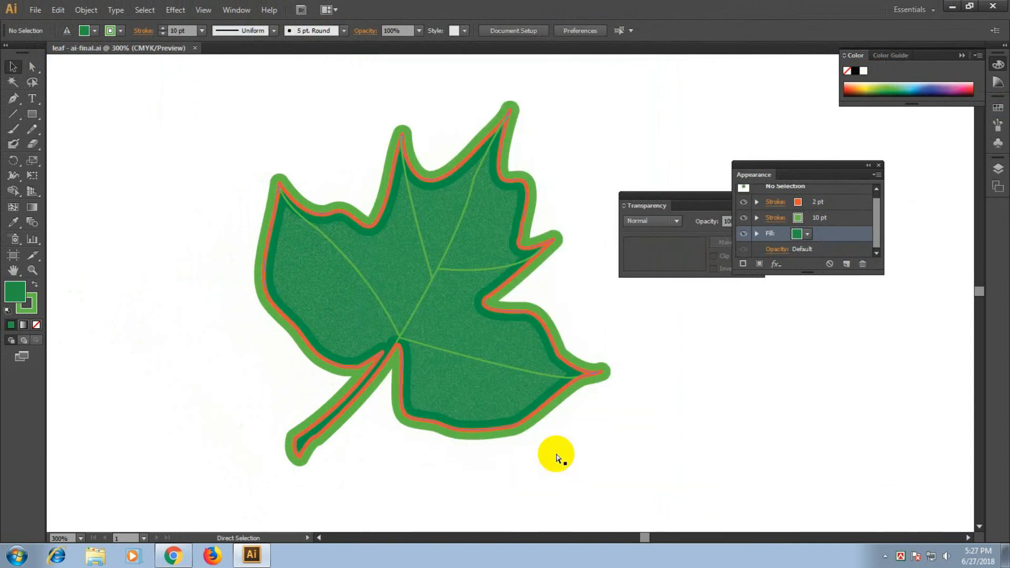